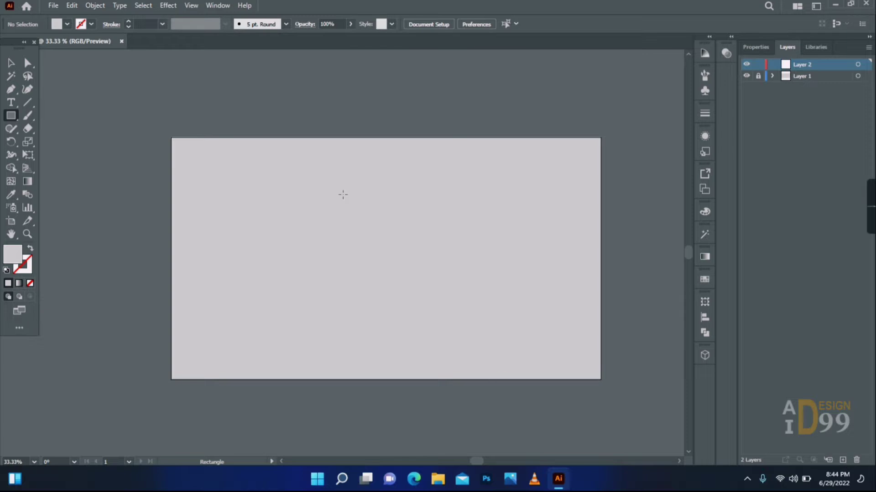
Draw a tall rectangle about 214 by 477 pt on the artboard and fully round its two upper corners into an arch.
mouse_move(419, 182)
mouse_down()
mouse_move(497, 289)
mouse_move(477, 312)
mouse_up()
click(28, 62)
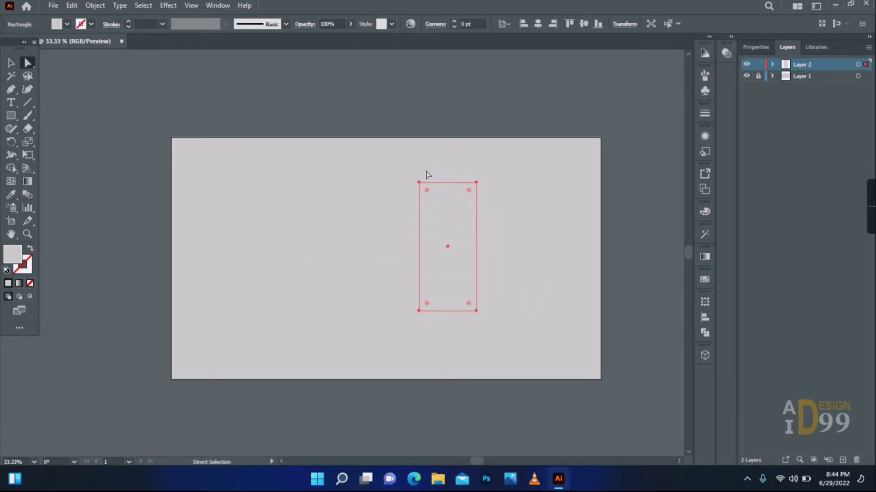
drag(518, 212, 517, 212)
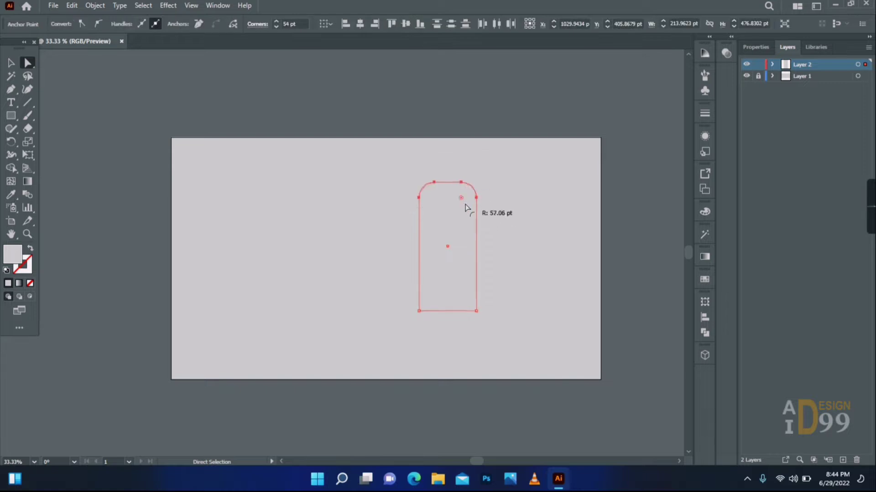
Fill the arched body shape with purple.
click(11, 62)
double_click(12, 254)
drag(640, 251, 640, 236)
click(613, 239)
click(618, 271)
click(742, 215)
click(256, 259)
Draw three small upright rectangles of different sizes inside the purple body.
click(27, 234)
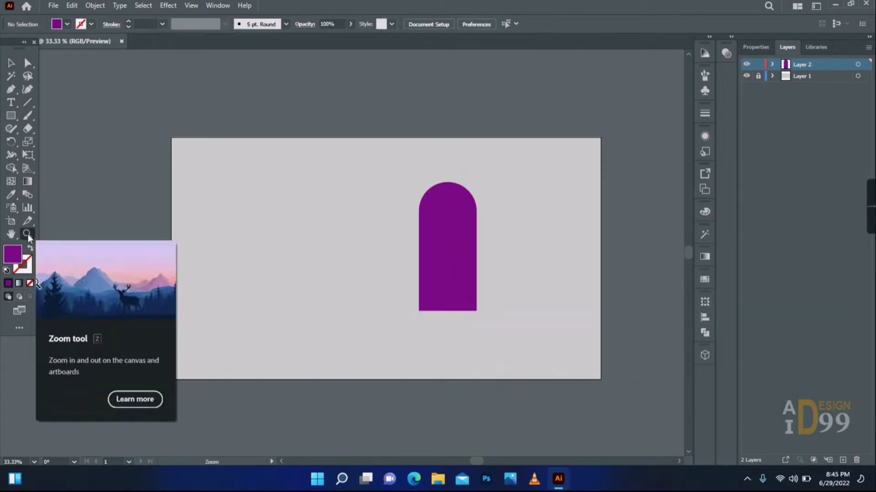
click(396, 255)
click(342, 270)
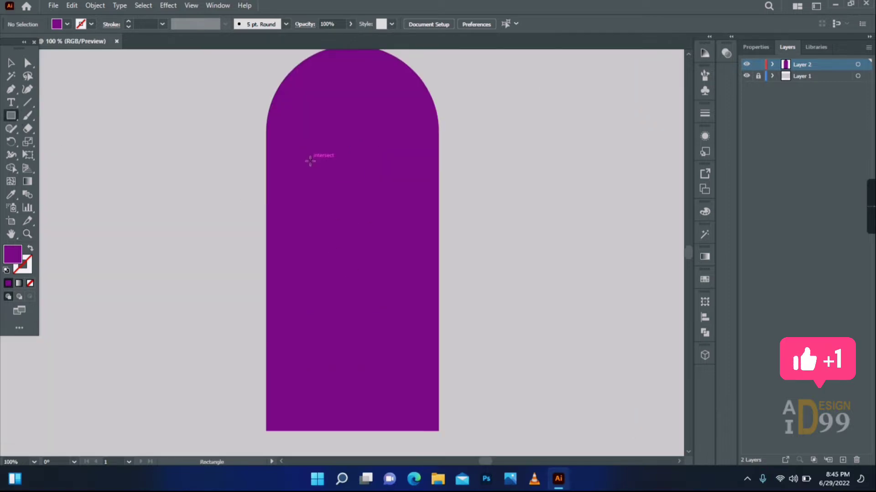
drag(320, 179, 322, 182)
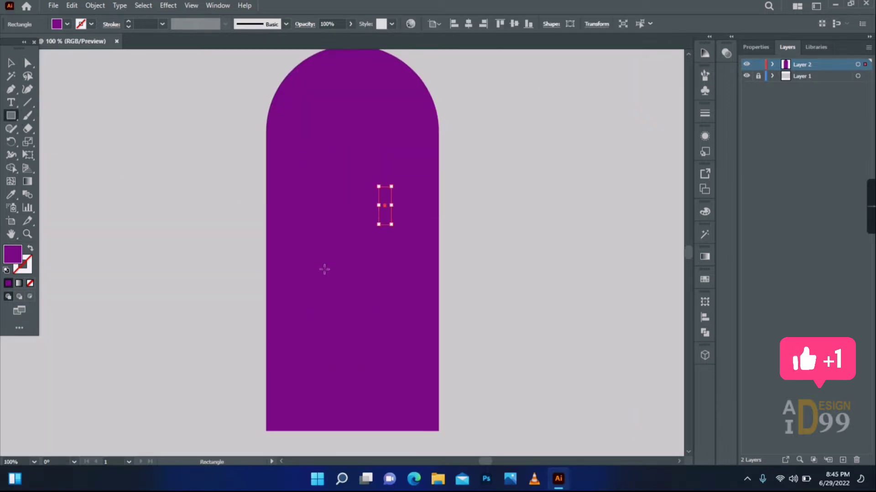
drag(310, 248, 319, 267)
click(11, 63)
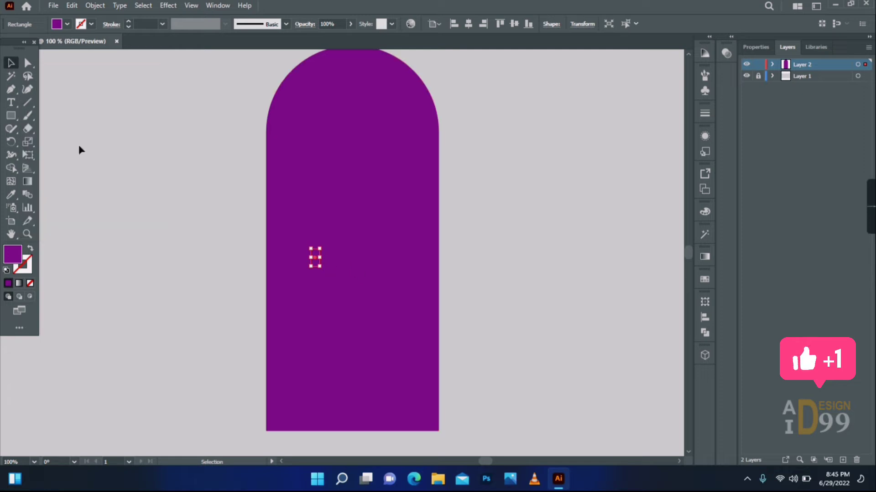
Round the smallest rectangle into a pill, fill it with white FFFFFF and set its opacity to 41%.
key(a)
double_click(18, 254)
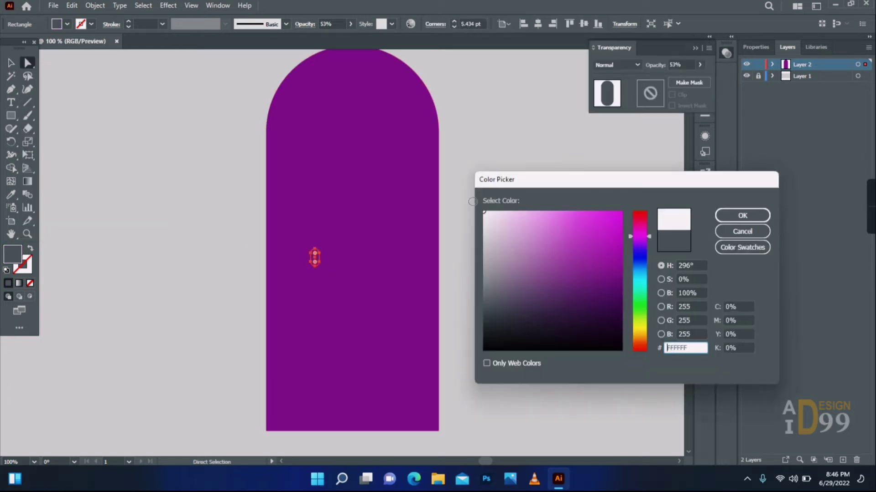
click(743, 215)
click(494, 252)
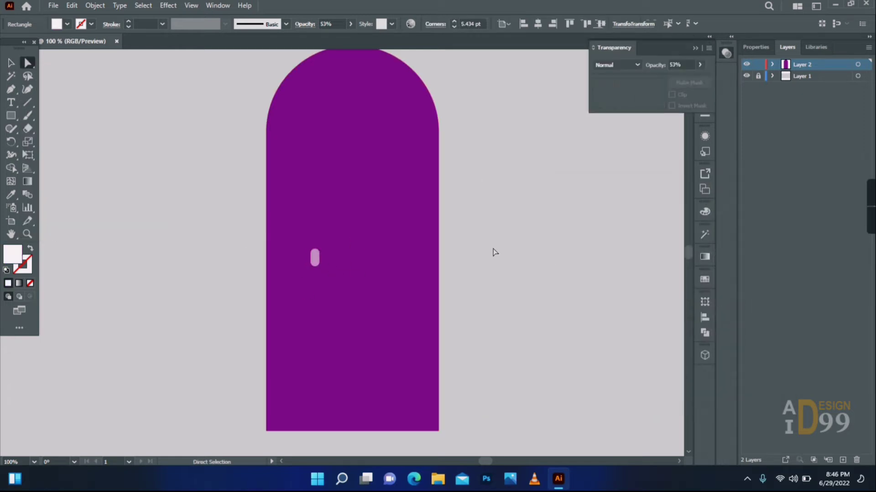
click(315, 258)
drag(672, 76, 675, 78)
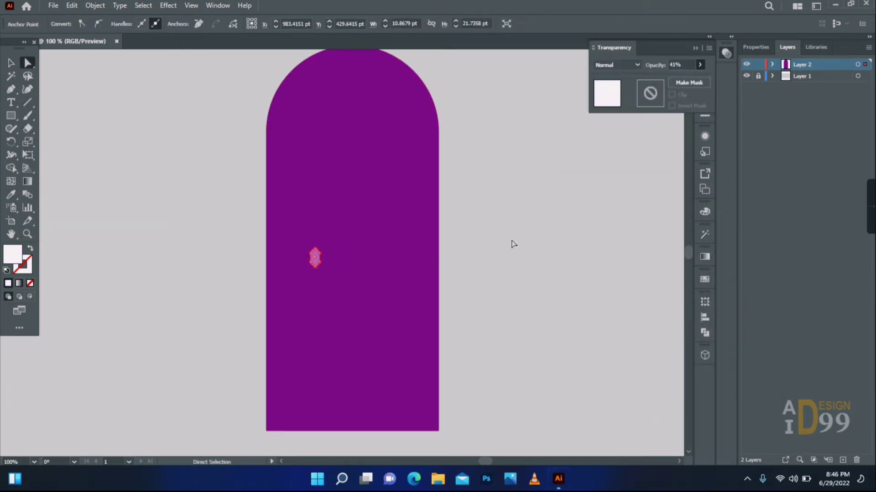
click(512, 243)
Apply the pill's translucent white appearance to the other two small rectangles and fully round their corners.
click(385, 206)
shift+click(317, 172)
key(i)
click(315, 256)
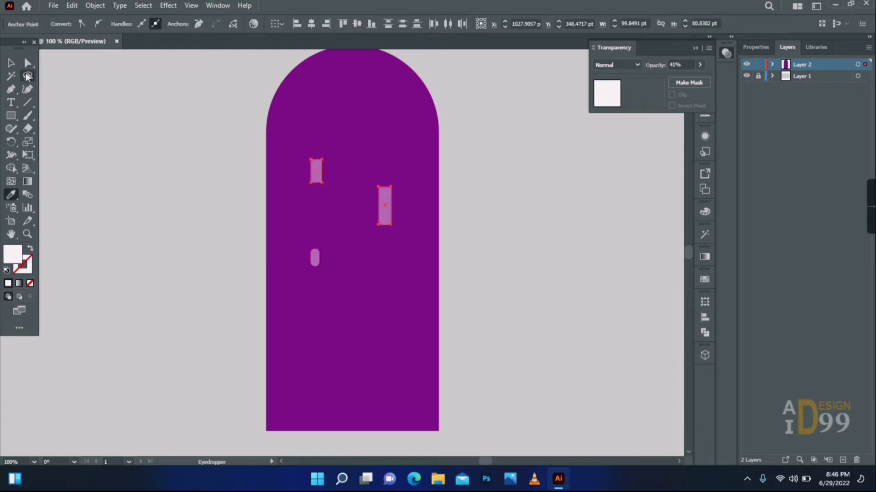
key(a)
click(316, 170)
click(7, 66)
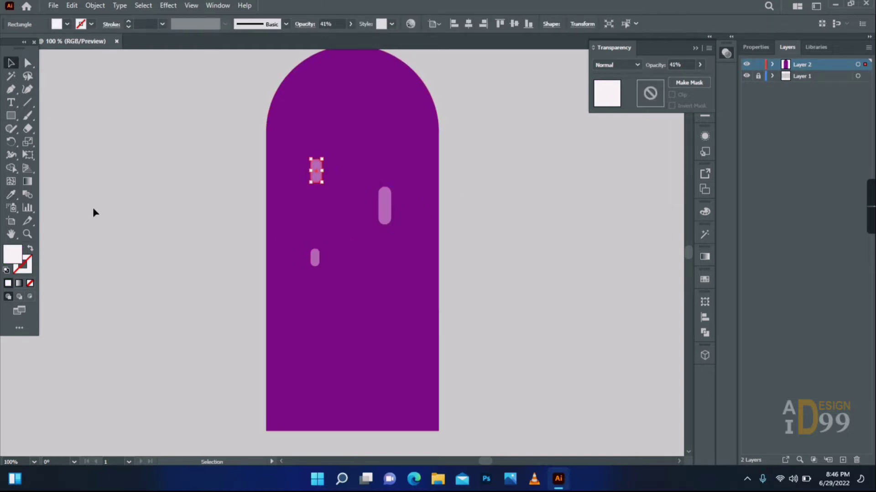
click(93, 208)
Duplicate the translucent pills of various sizes and scatter the copies across the purple body as spots.
drag(388, 210, 315, 324)
drag(316, 260, 391, 259)
drag(317, 173, 424, 377)
drag(317, 261, 421, 167)
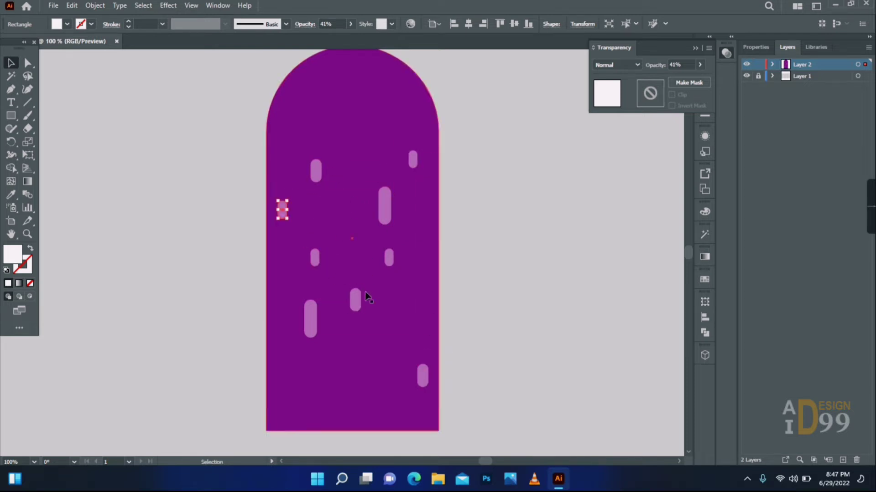
drag(355, 298, 298, 392)
drag(318, 256, 346, 358)
drag(313, 317, 394, 398)
drag(356, 297, 356, 214)
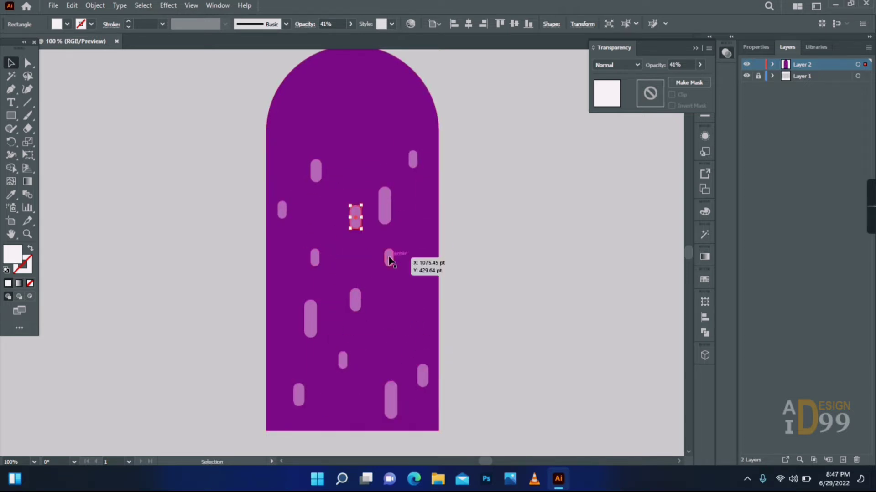
drag(389, 260, 425, 244)
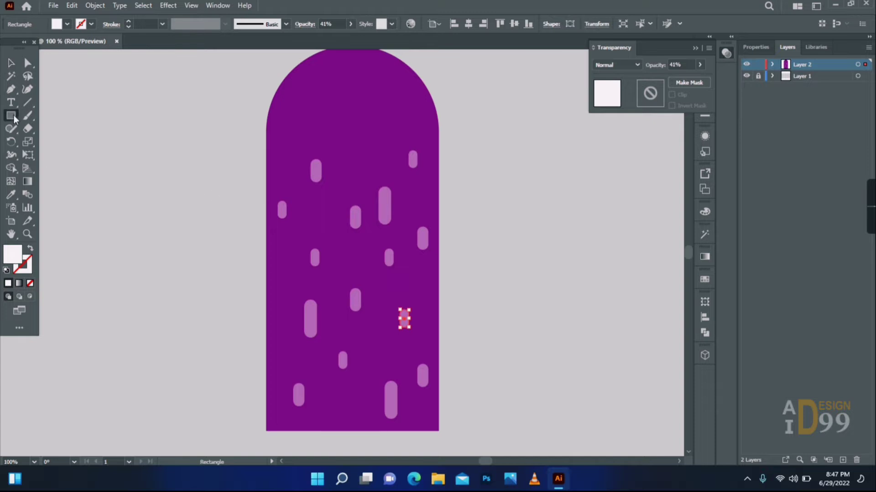
Draw a wide mouth rectangle on the upper body and round its two lower corners.
drag(332, 155, 391, 179)
click(28, 63)
click(331, 179)
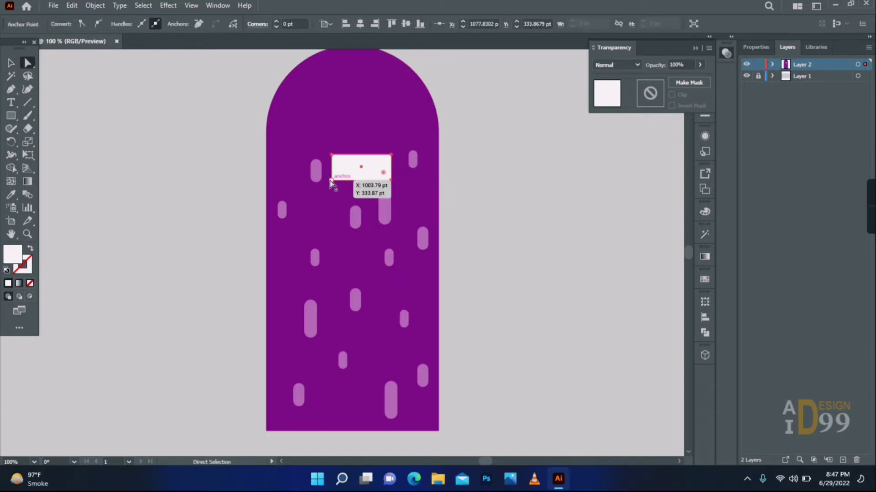
drag(336, 172, 370, 181)
Add a tongue about 50 by 16 pt at the mouth's lower edge, rounded at its upper-right corner and filled red.
click(14, 115)
click(27, 63)
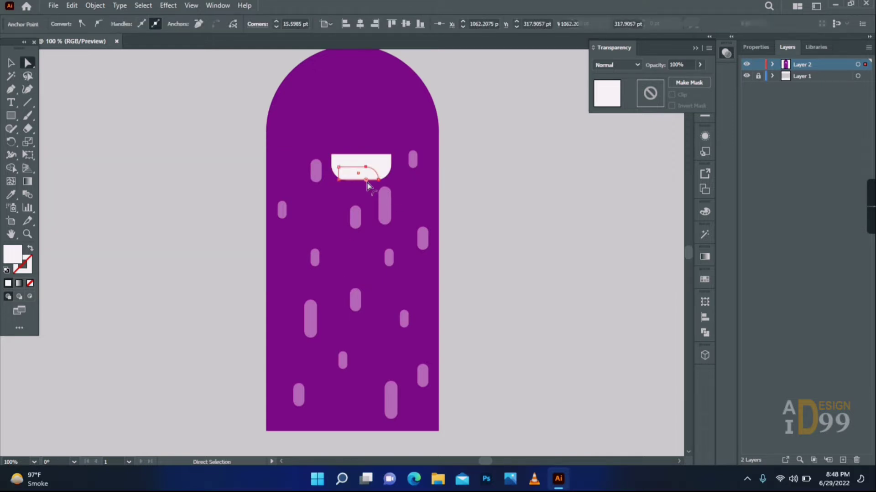
click(11, 62)
double_click(12, 255)
click(639, 212)
click(614, 240)
click(752, 215)
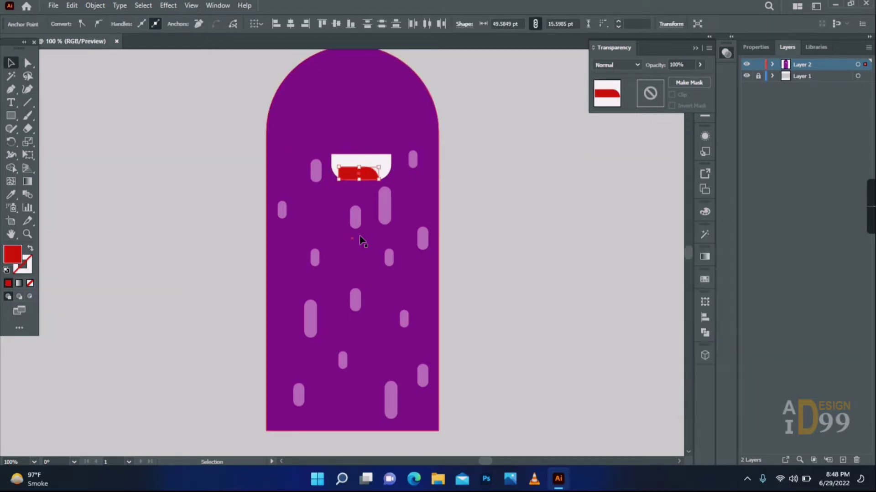
Draw a teeth rectangle along the mouth's upper edge and round its lower-right corner.
mouse_move(332, 154)
mouse_down()
mouse_move(374, 164)
mouse_move(366, 156)
mouse_up()
click(27, 63)
click(374, 164)
Fill the mouth shape with black.
click(384, 168)
double_click(13, 256)
click(485, 350)
click(743, 215)
Fill the teeth shape with off-white F7F5F5.
click(352, 159)
double_click(12, 255)
click(485, 215)
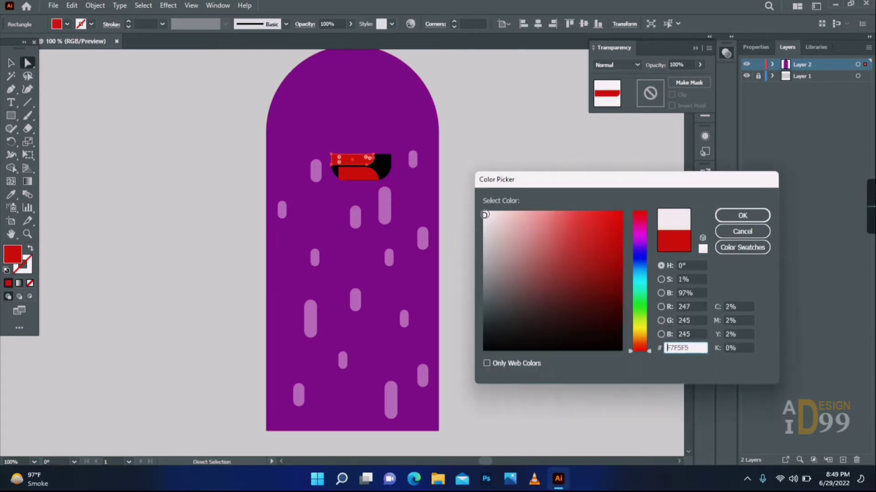
click(743, 215)
click(228, 292)
Round the tongue's lower-left corner so that it follows the curve of the mouth.
click(346, 172)
click(28, 234)
click(371, 175)
click(350, 245)
click(349, 245)
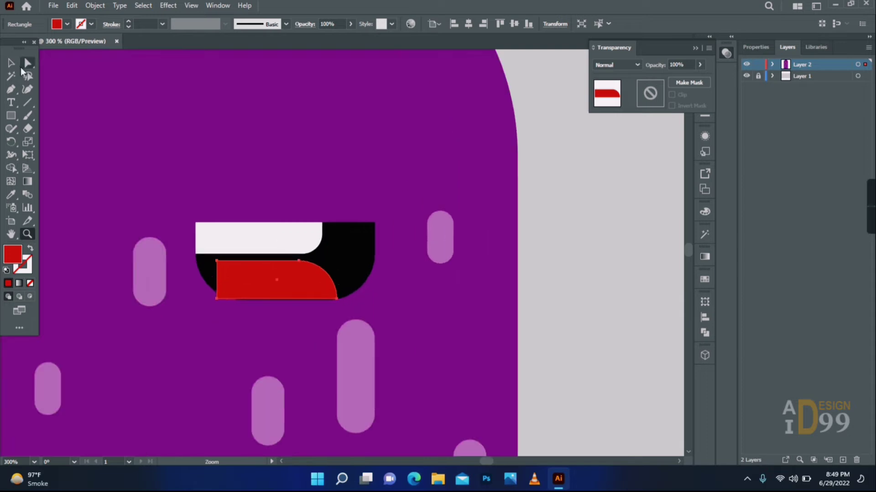
click(28, 63)
click(217, 299)
drag(225, 292, 232, 287)
click(554, 315)
Draw an eye circle above the mouth and fill it with the off-white sampled from the teeth.
drag(172, 180, 232, 306)
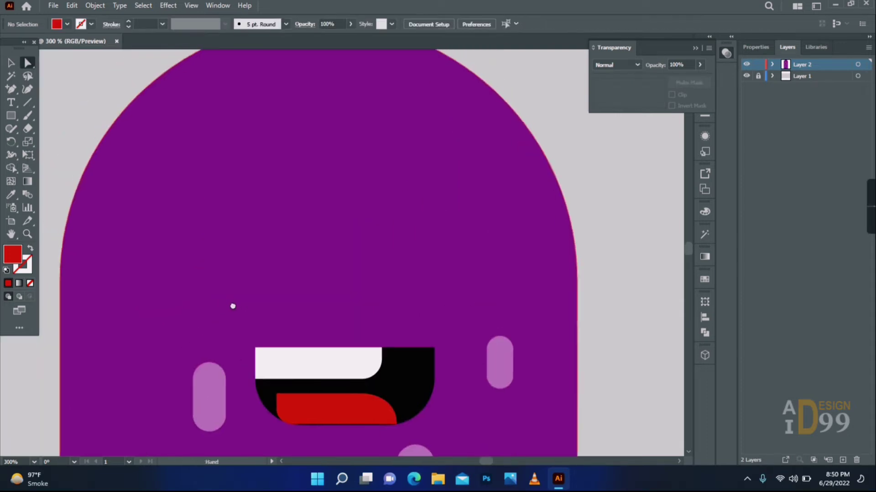
right_click(11, 116)
click(52, 143)
drag(174, 137, 297, 261)
click(11, 195)
click(292, 363)
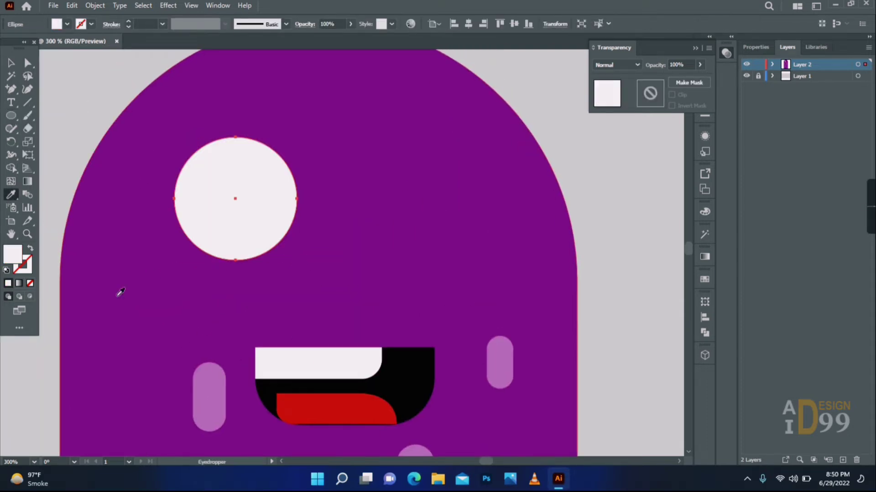
Draw a small pupil circle for the eye and fill it with the black sampled from the mouth.
click(11, 116)
drag(227, 192, 420, 188)
click(11, 195)
click(426, 360)
click(11, 63)
Enlarge the eye with its pupil, duplicate it to form a left eye and delete the leftover circle.
shift+click(274, 191)
drag(448, 260, 486, 286)
mouse_move(430, 226)
mouse_down()
mouse_move(376, 213)
mouse_move(430, 213)
mouse_up()
drag(429, 214, 257, 220)
click(193, 197)
key(Delete)
Nudge both eyes to the right so that they sit side by side above the mouth.
click(412, 235)
key(Right)
key(Right)
click(308, 233)
key(Right)
key(Right)
key(Right)
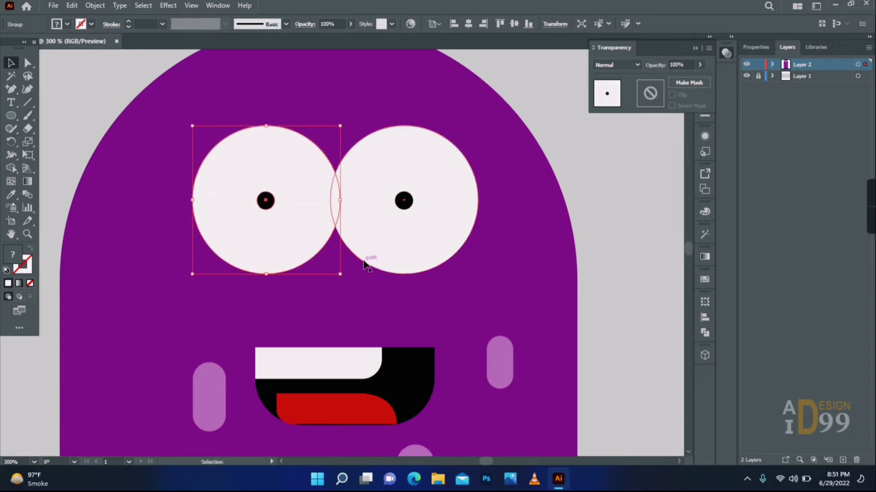
Duplicate the purple body shape and place the copy to the right of the character.
click(597, 187)
drag(536, 195, 609, 218)
double_click(27, 234)
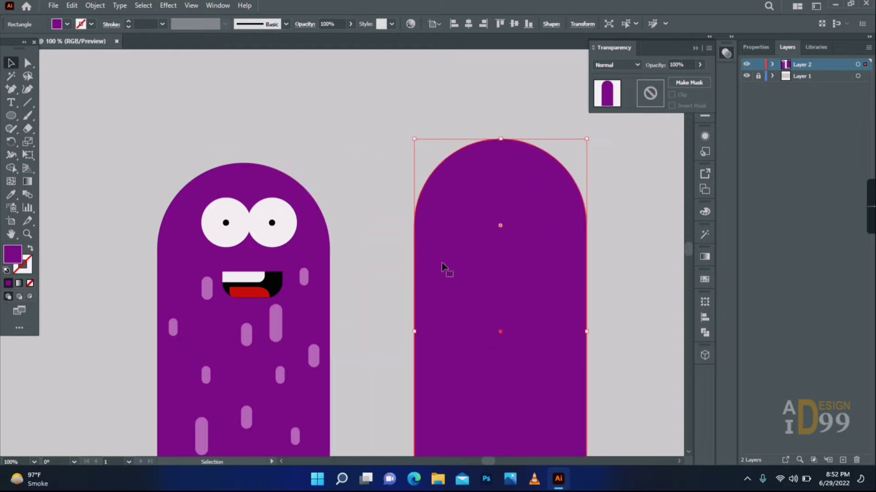
click(11, 62)
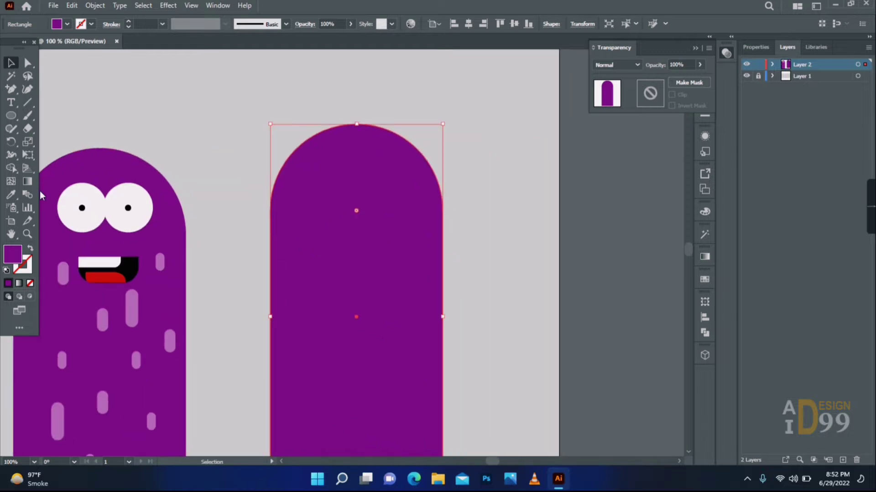
Offset the body copy's path by -12 pt and subtract the inner shape with Minus Front to leave an outline band.
click(94, 7)
mouse_move(173, 273)
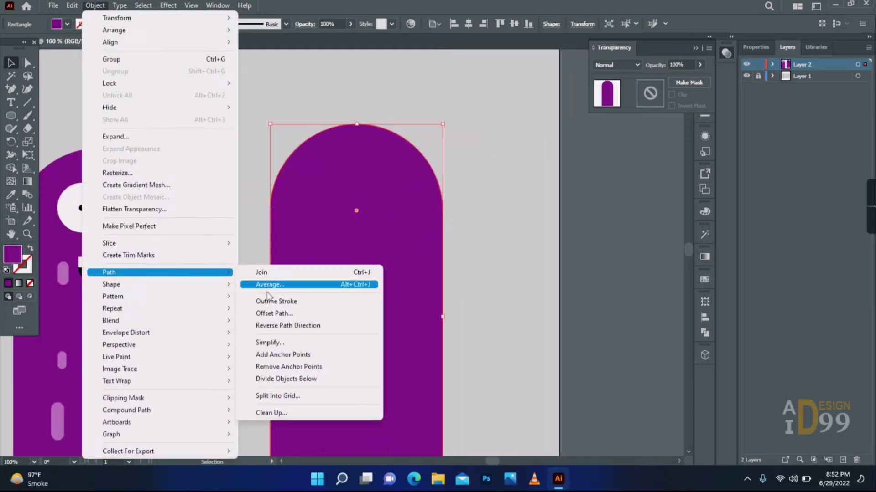
click(278, 311)
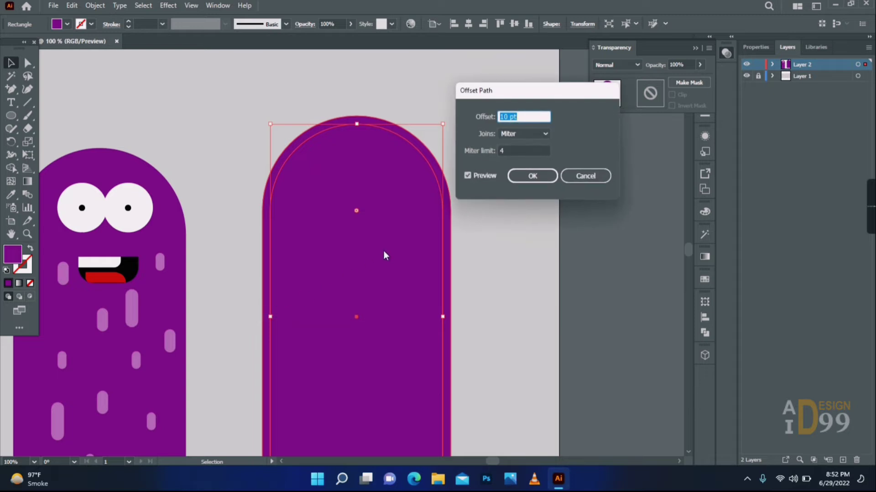
text(-12)
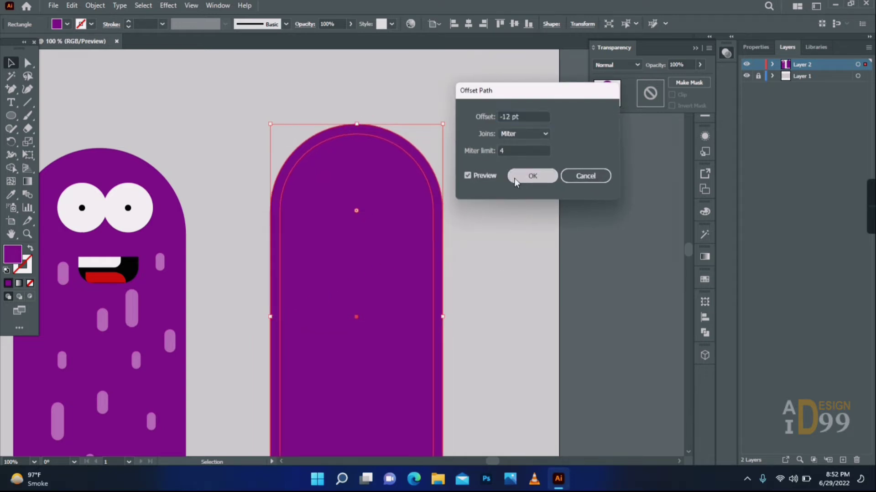
click(531, 176)
click(704, 333)
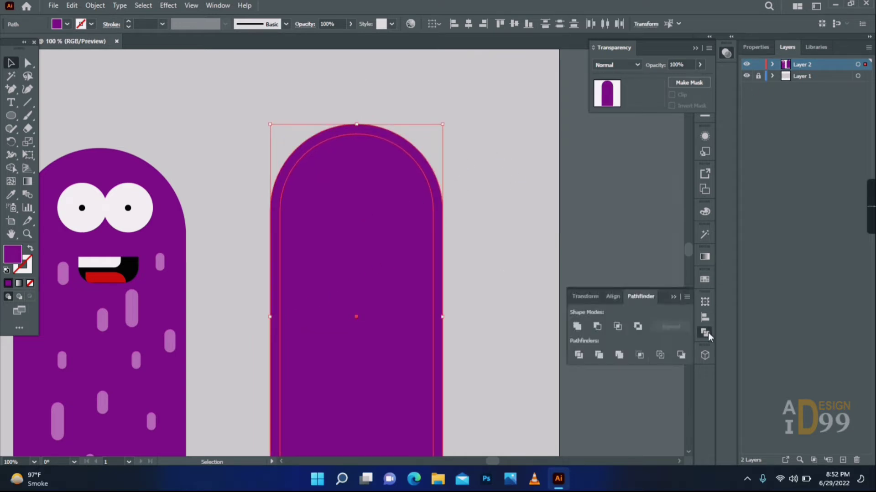
click(597, 326)
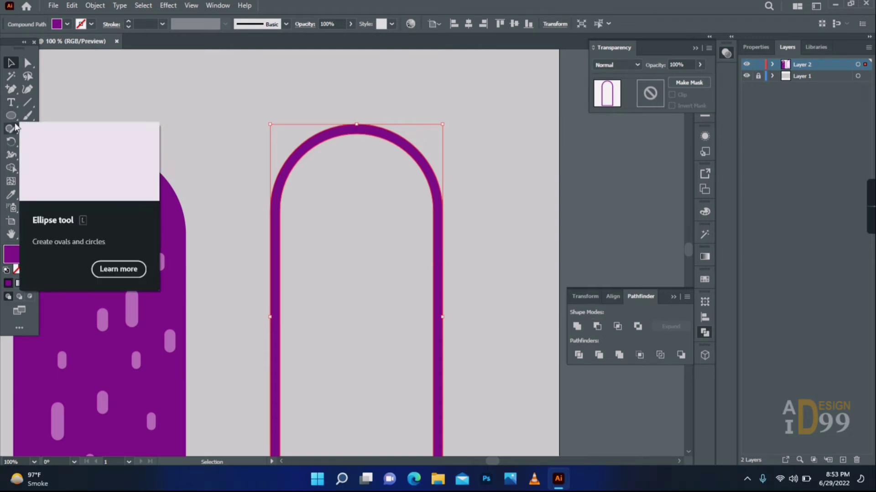
Draw a cutting shape with the Pen tool across the band's upper-right arc and swap its fill and stroke.
click(11, 89)
click(420, 216)
click(454, 216)
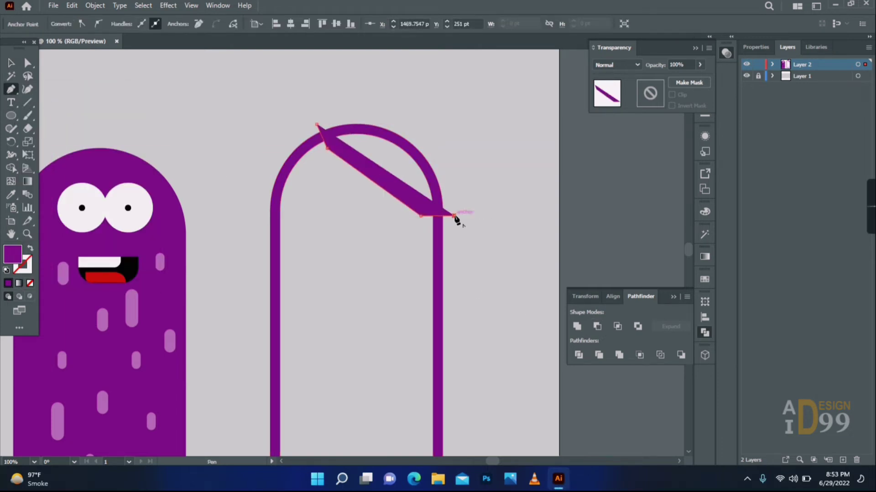
click(11, 63)
click(30, 248)
Divide the outline band with the cutting shape and ungroup the resulting pieces.
shift+click(393, 140)
click(578, 355)
right_click(422, 152)
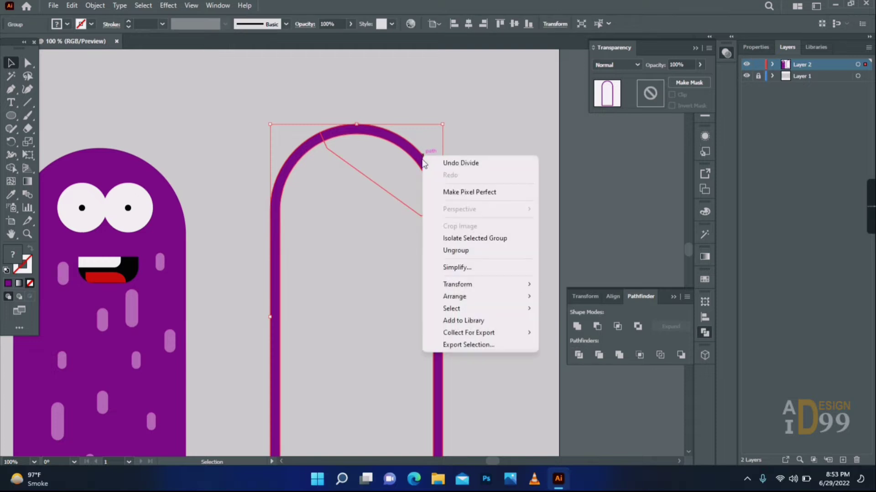
click(456, 248)
Move the cut arc onto the character's head and apply the translucent white appearance sampled from a spot.
click(422, 163)
drag(422, 163, 152, 164)
click(11, 195)
click(134, 312)
click(10, 67)
Round the corners at both ends of the translucent highlight arc on the head.
click(26, 235)
click(165, 222)
double_click(169, 137)
click(27, 63)
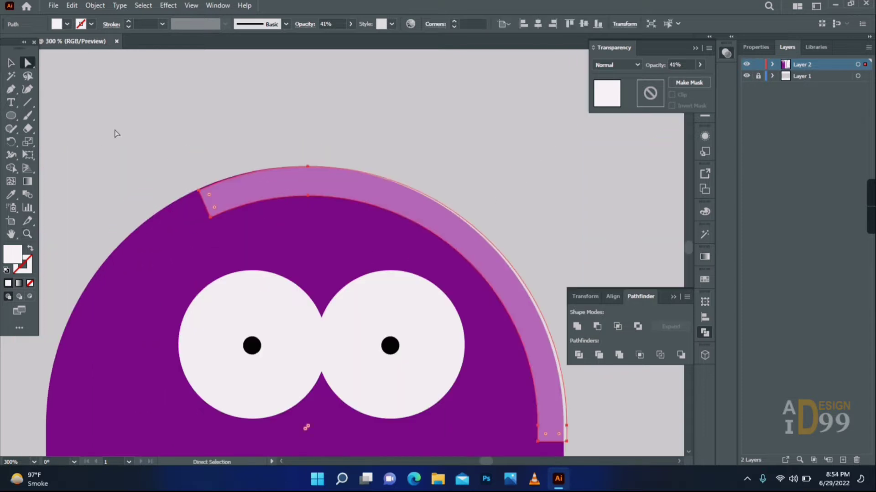
drag(115, 132, 255, 215)
drag(572, 433, 346, 279)
click(362, 311)
shift+click(333, 311)
Shift the highlight arc slightly to line up with the head's outer edge.
click(11, 63)
click(401, 178)
drag(330, 180, 330, 207)
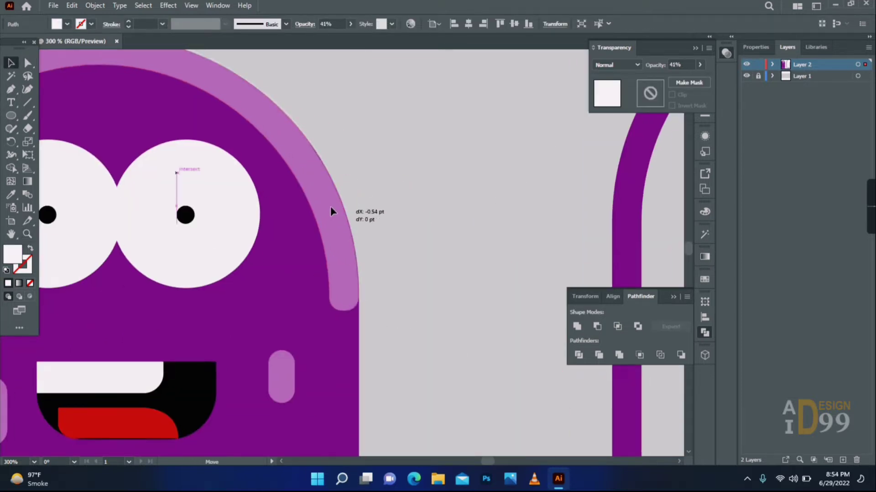
click(393, 157)
Delete the leftover outline band beside the character.
click(27, 234)
alt+click(344, 267)
alt+click(345, 266)
alt+click(417, 335)
alt+click(324, 328)
click(11, 63)
click(407, 296)
key(Delete)
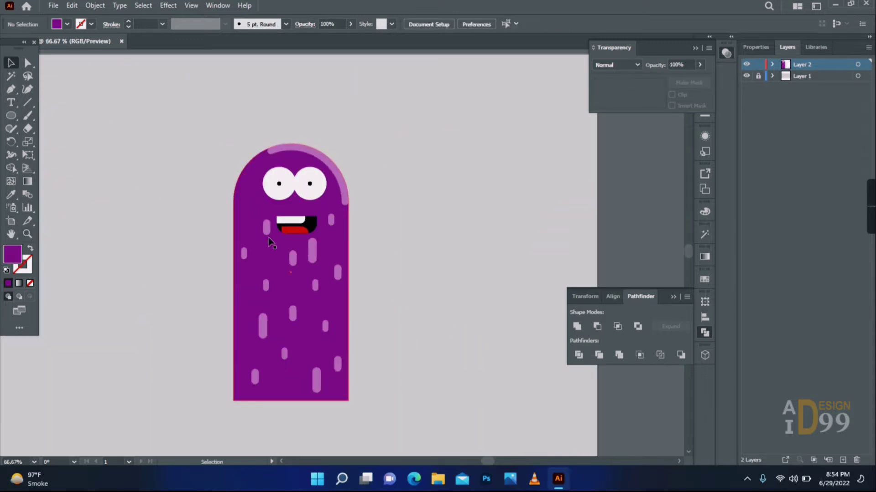
Rearrange the translucent spots around the monster's upper body and delete the two small spots below its mouth.
drag(267, 232, 264, 262)
drag(244, 254, 244, 235)
click(292, 257)
key(Delete)
drag(312, 260, 338, 260)
click(265, 285)
key(Delete)
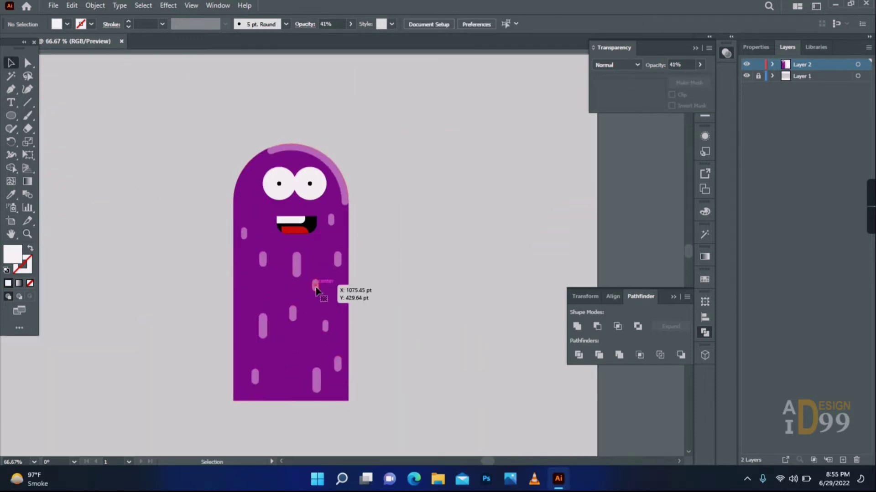
Delete the small spot at the monster's mid-body and shift the nearby central and lower spots slightly for even spacing.
click(315, 286)
key(Delete)
drag(292, 314, 300, 310)
drag(317, 380, 309, 379)
drag(294, 276, 301, 267)
Group all of the monster's artwork and rotate the group upside down.
key(ctrl+a)
right_click(281, 208)
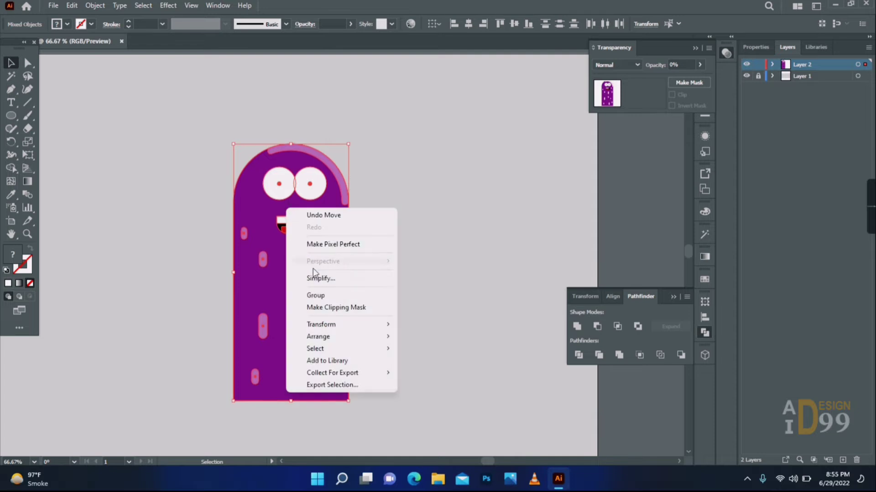
click(457, 277)
click(334, 315)
drag(355, 404, 358, 123)
Place the monster diagonally across the artboard's upper-right corner, with its head pointing down toward the artboard's interior.
click(26, 235)
alt+click(265, 264)
alt+click(344, 275)
click(15, 67)
drag(356, 237, 479, 164)
drag(550, 158, 560, 146)
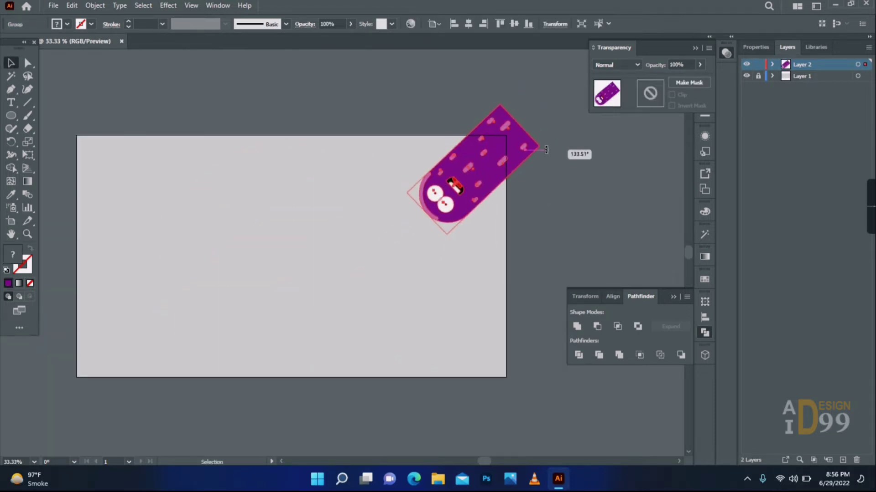
drag(483, 166, 475, 174)
click(516, 241)
click(445, 194)
drag(535, 154, 536, 159)
click(535, 190)
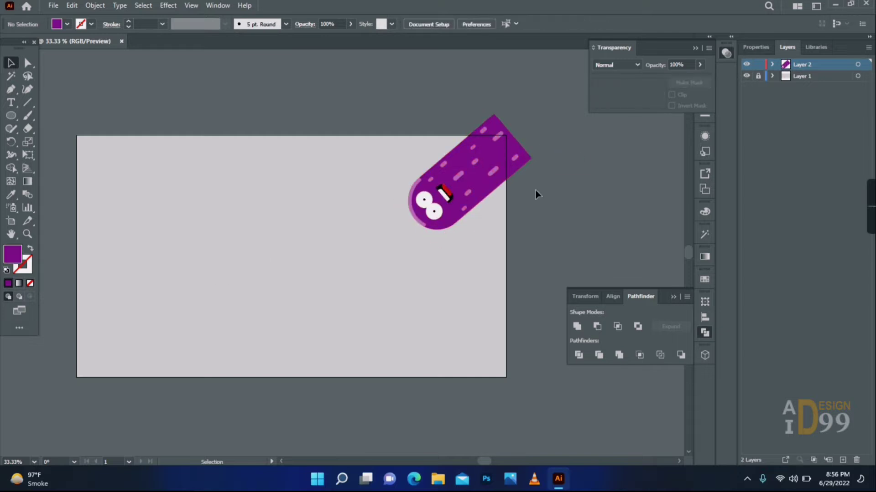
Draw a small purple rectangle below the monster's head and round its corners.
drag(11, 116, 59, 114)
drag(400, 246, 458, 281)
key(v)
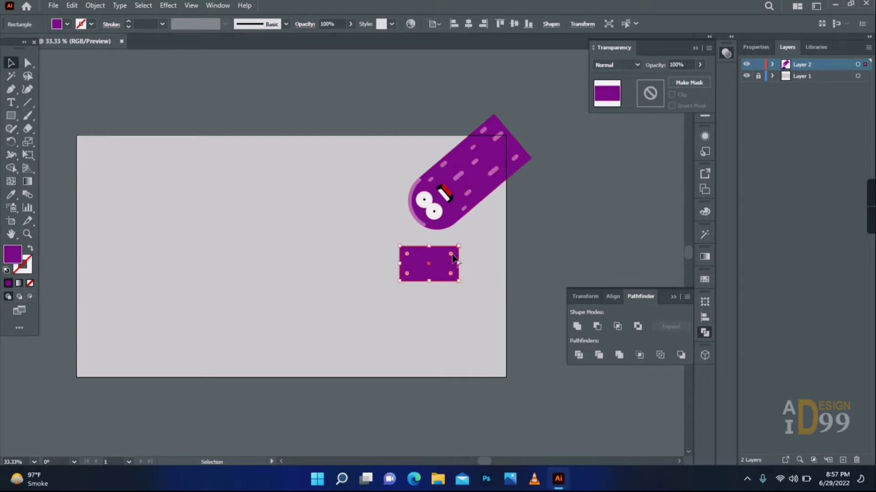
Add a pointed tail with the Pen tool to the rounded rectangle's upper edge and merge them into a speech bubble.
click(13, 90)
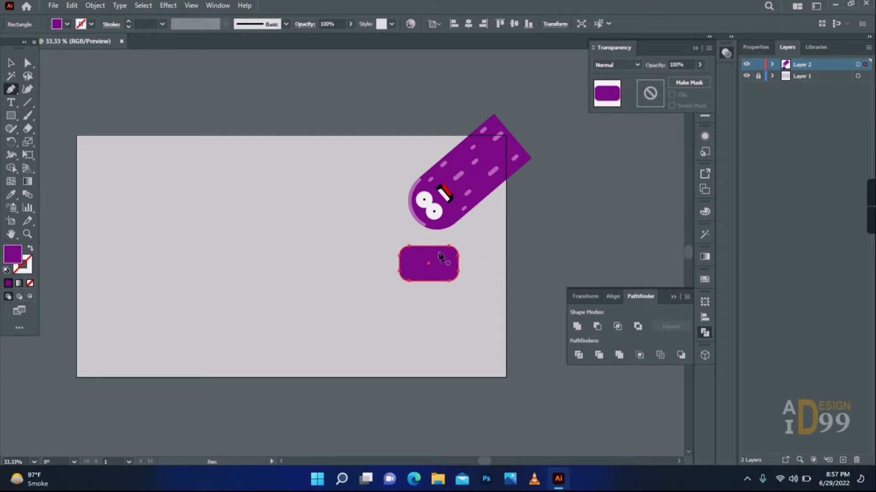
drag(439, 241, 433, 264)
key(a)
click(462, 274)
click(10, 64)
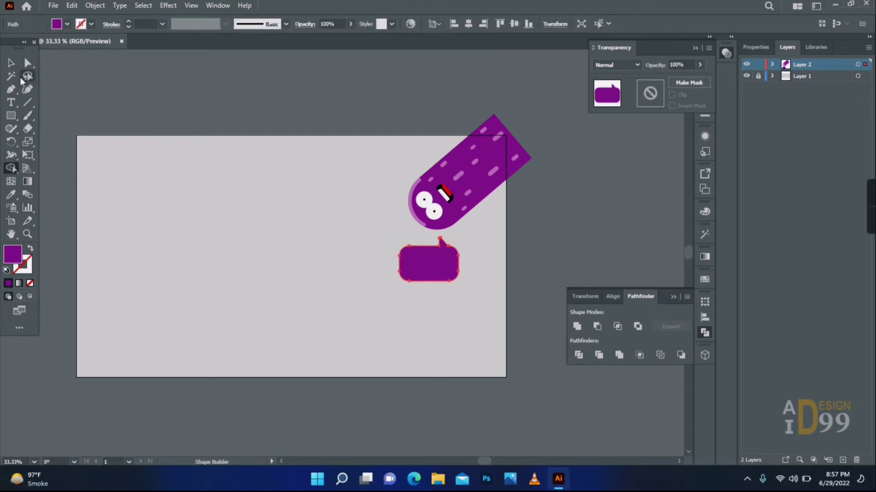
Change the speech bubble's fill to a crimson pink.
click(11, 63)
double_click(13, 255)
drag(638, 238, 638, 221)
drag(618, 274, 605, 236)
click(741, 215)
Add a thin rounded highlight bar near the speech bubble's upper edge and fill it with lighter pink #D34485.
right_click(11, 116)
click(59, 116)
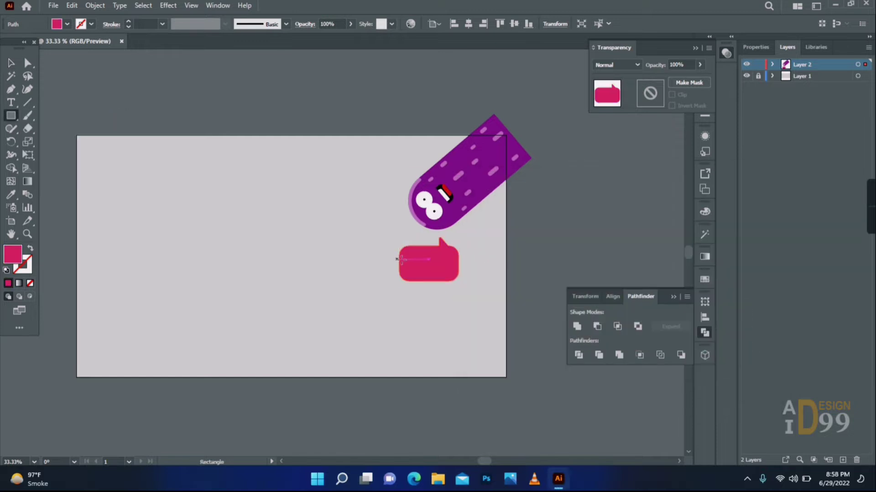
drag(435, 259, 435, 258)
click(28, 63)
double_click(16, 253)
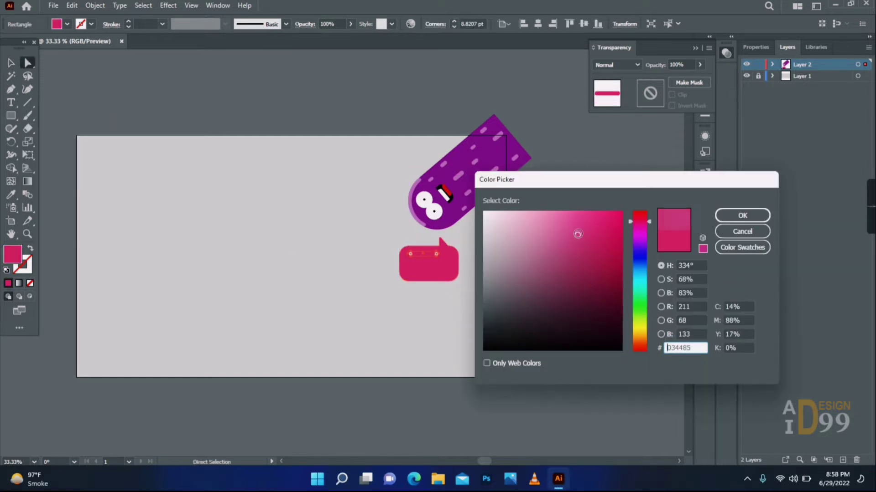
click(727, 215)
Add the text "aidesign99" inside the speech bubble at about 27.5 pt and set it in all caps.
key(t)
click(413, 266)
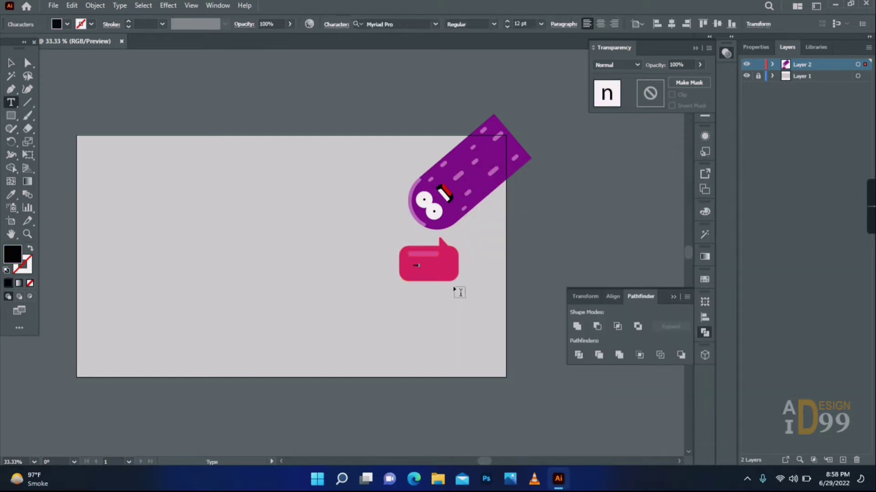
click(10, 64)
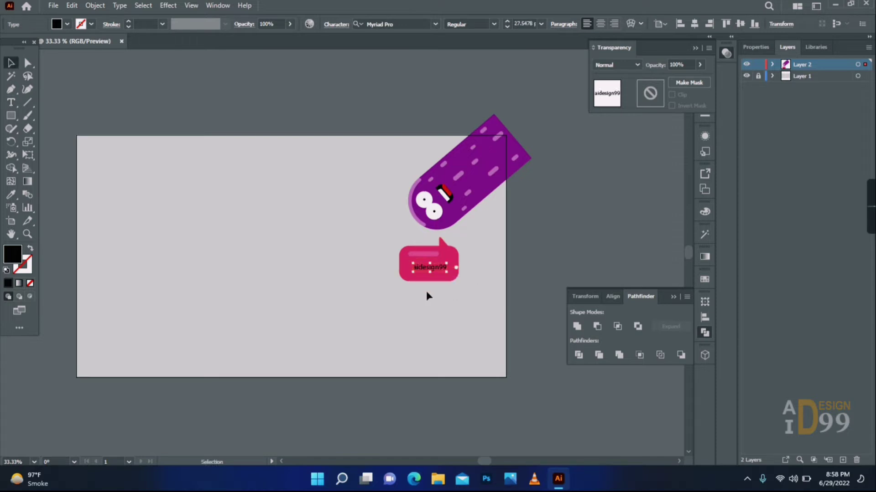
click(756, 47)
click(750, 247)
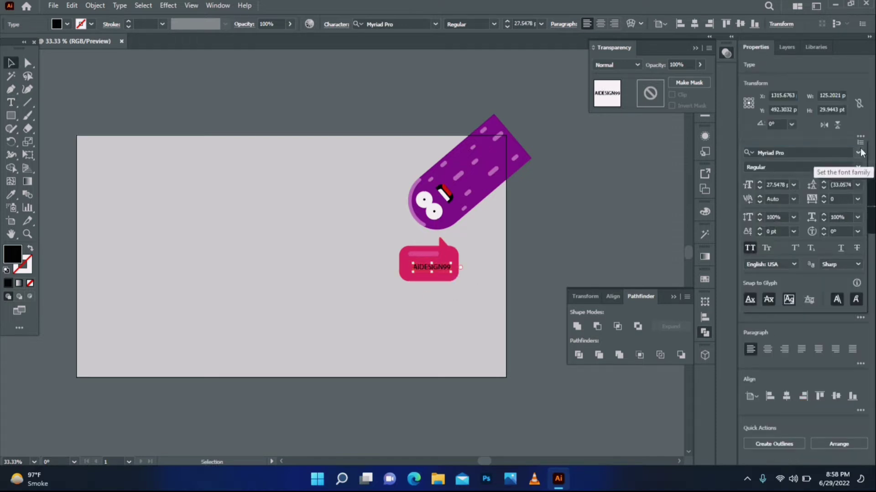
Set the bubble text in bold Arial and reposition it within the speech bubble.
click(859, 153)
click(816, 221)
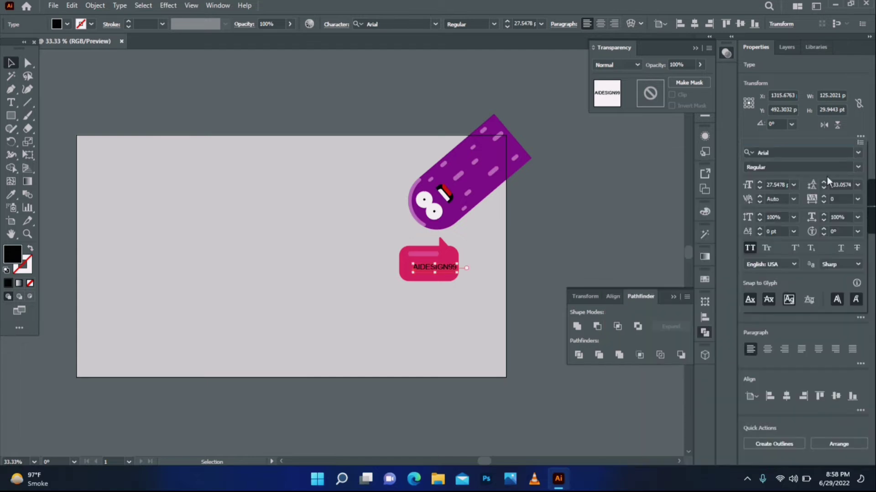
click(859, 168)
click(759, 204)
drag(434, 267, 444, 269)
Change the bubble text's fill to white.
double_click(13, 255)
click(484, 212)
click(735, 216)
click(530, 292)
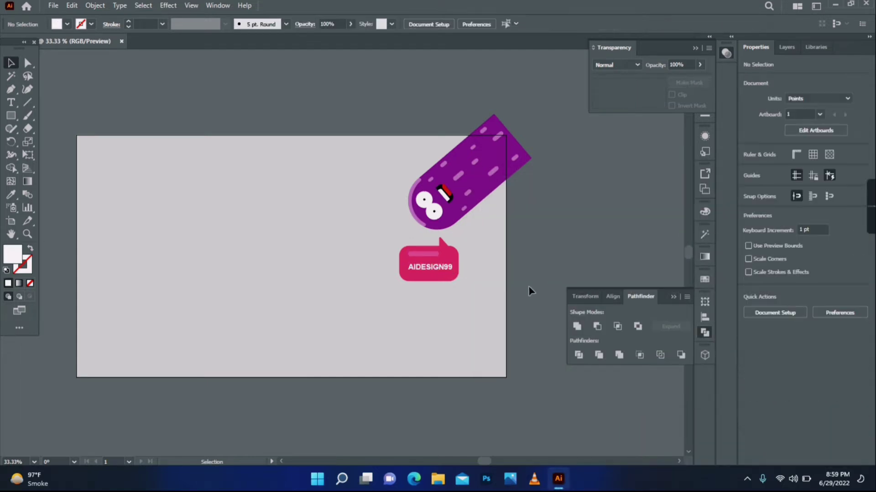
Draw a closed white polygon with the Pen tool around the part of the monster inside the artboard, following the artboard's corner.
key(p)
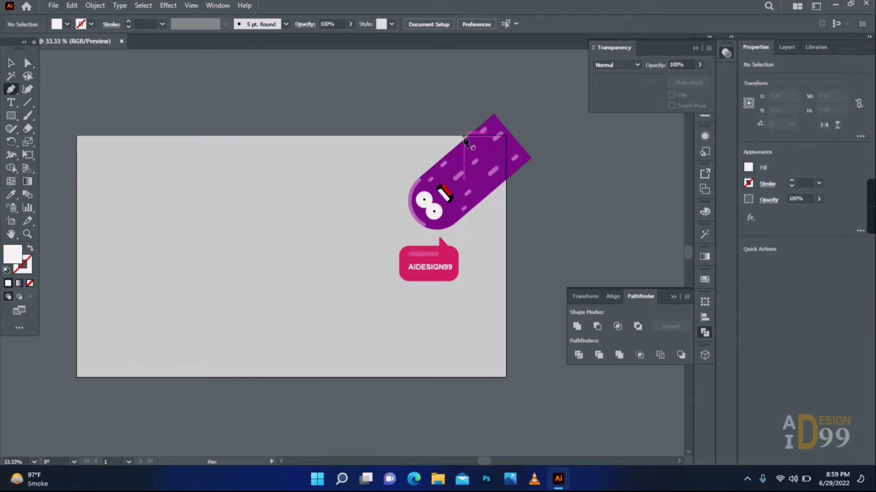
click(463, 136)
click(505, 136)
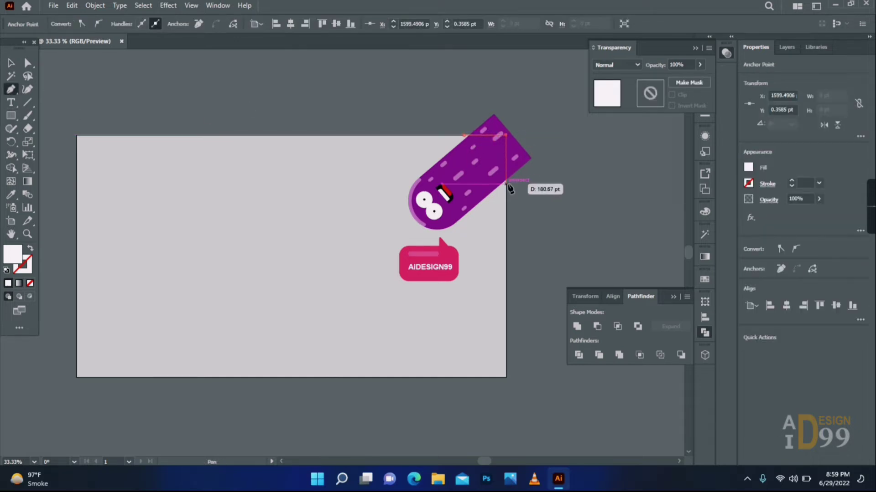
click(505, 186)
click(447, 235)
click(393, 226)
click(399, 169)
click(463, 136)
Make a clipping mask from the polygon and the monster to hide the part outside the artboard.
click(11, 63)
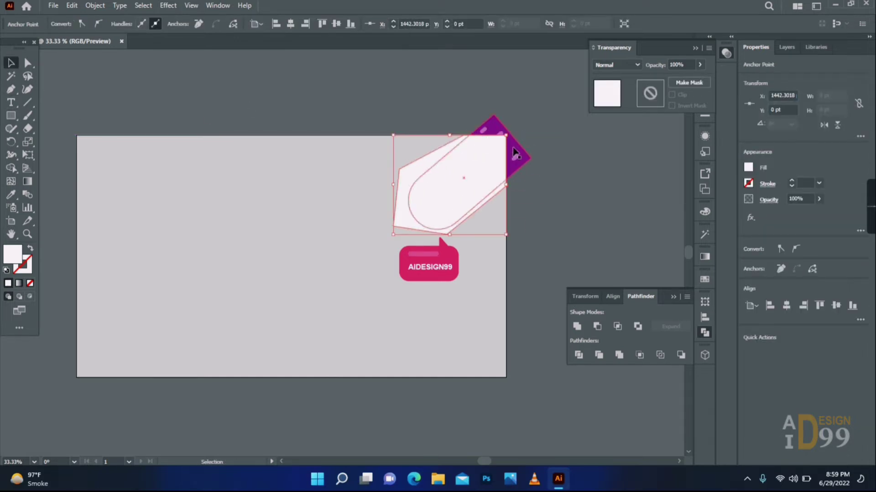
shift+click(509, 147)
right_click(508, 147)
click(549, 247)
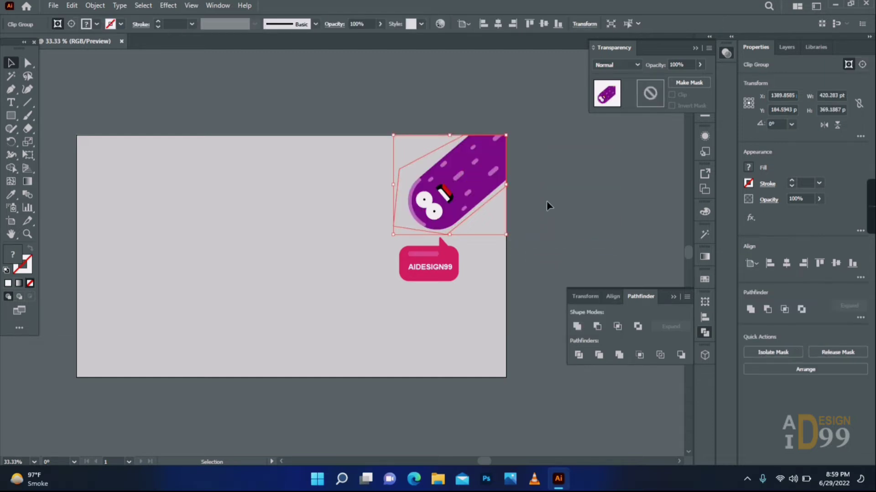
click(546, 201)
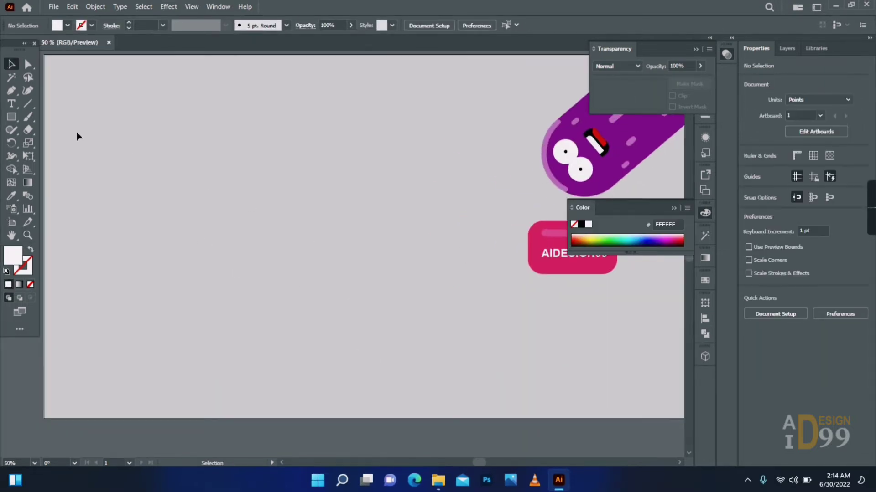
Draw a white post about 120 × 416 pt and a thin base about 337 × 12 pt centered under it.
key(m)
drag(261, 176, 310, 343)
drag(222, 344, 265, 354)
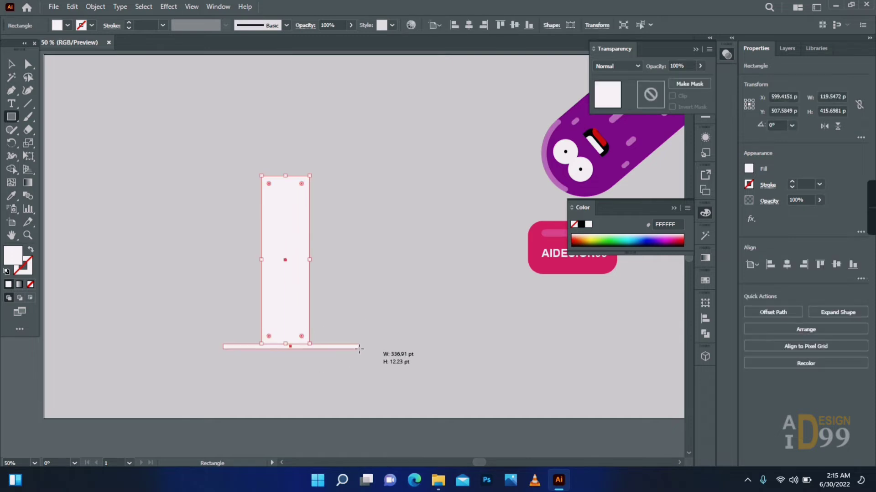
drag(359, 348, 359, 349)
click(12, 64)
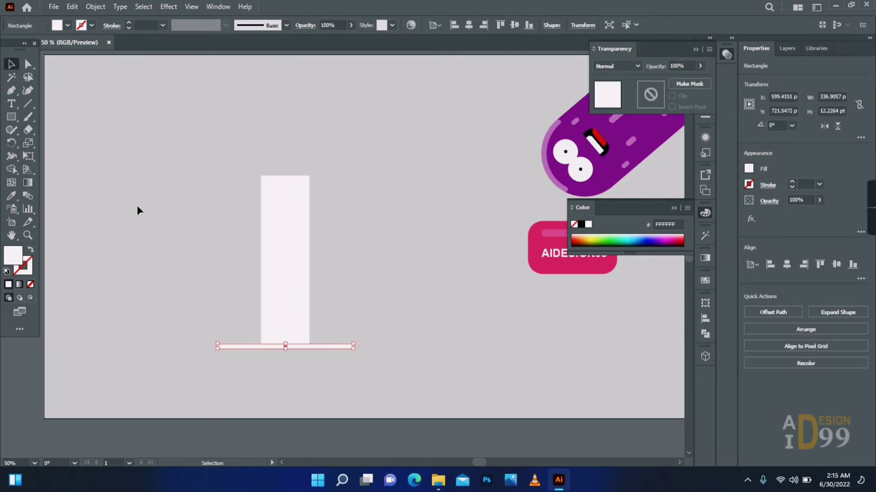
Draw a vertical line about 524 pt long down the center of the post, extending beyond both ends.
key(p)
click(284, 156)
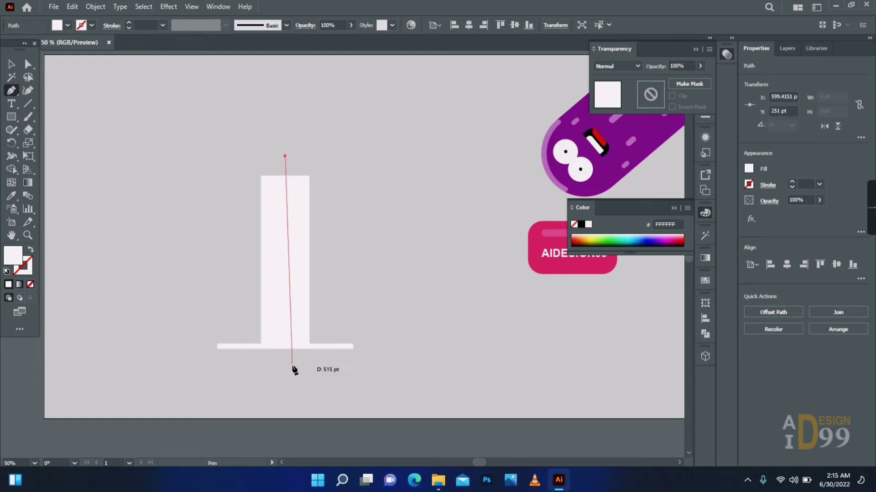
shift+click(285, 368)
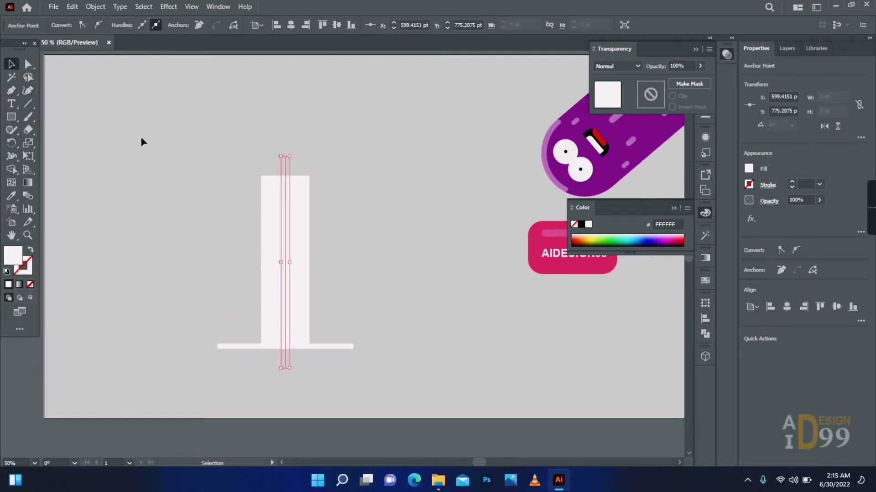
Divide the post and base along the vertical line with Pathfinder and ungroup the resulting pieces.
drag(357, 392, 356, 391)
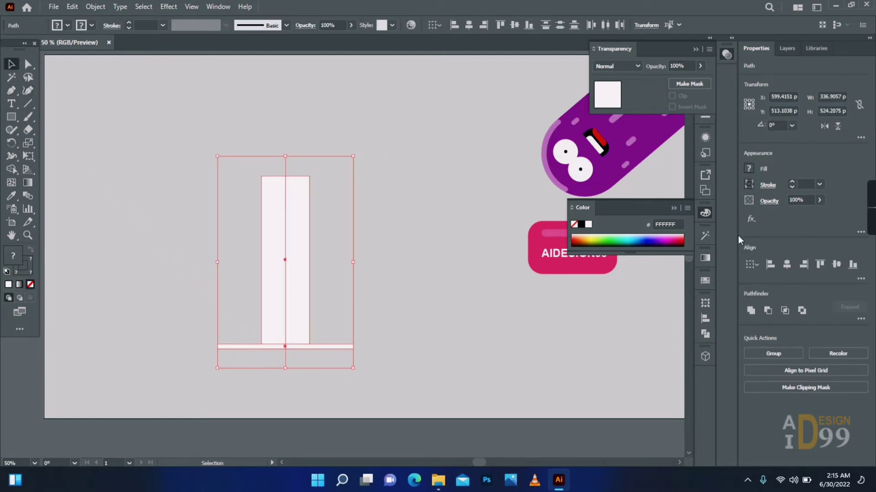
click(705, 333)
click(578, 356)
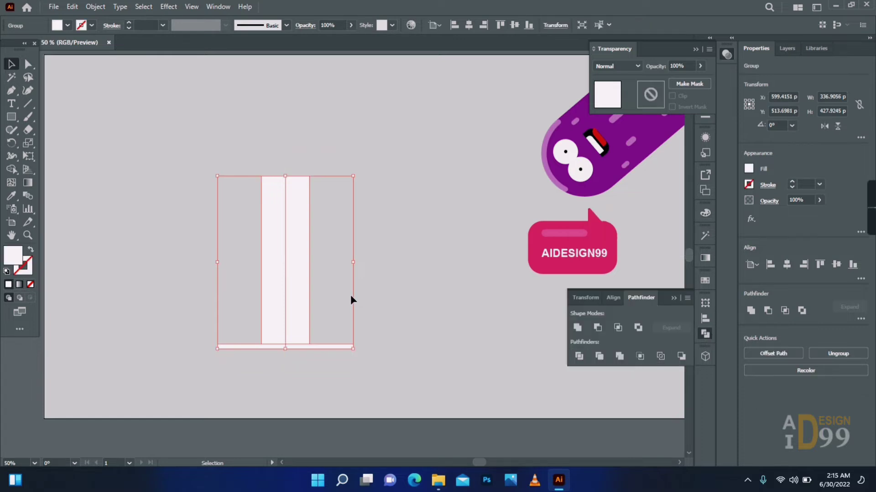
right_click(303, 289)
click(343, 193)
click(359, 283)
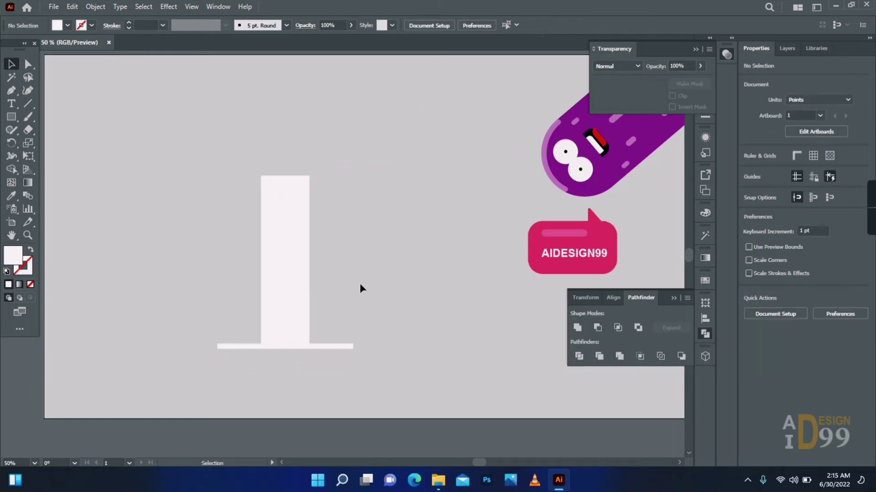
Fill the left half of the post with dark purple #351E56.
click(279, 263)
double_click(13, 256)
drag(639, 310, 645, 249)
click(574, 304)
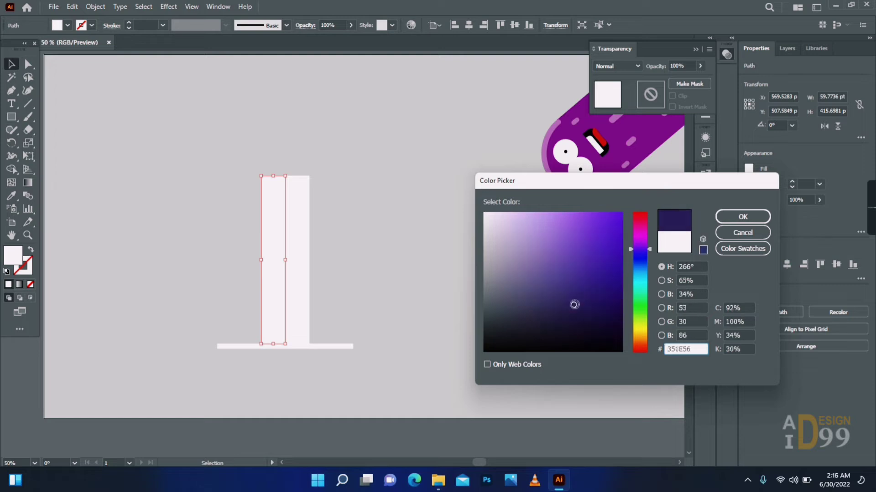
click(742, 216)
Fill the right half of the post with a lighter, muted purple based on the left half's color.
click(297, 260)
key(i)
click(273, 260)
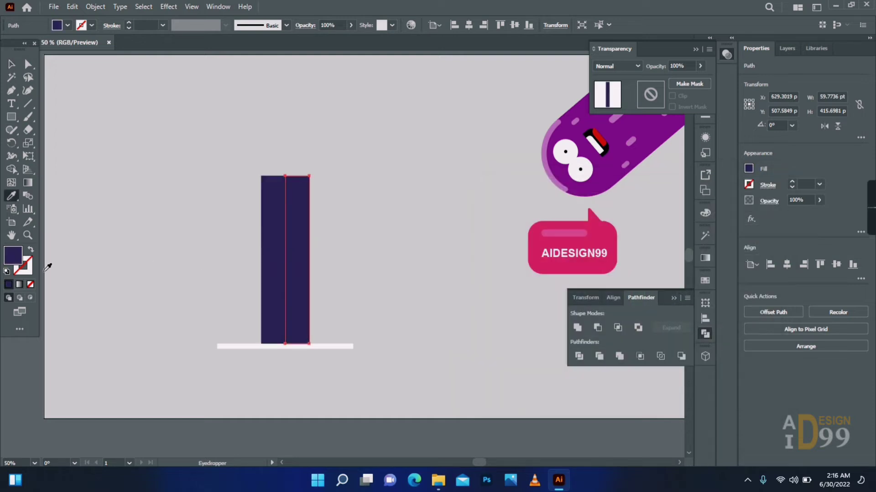
double_click(13, 256)
click(541, 282)
click(759, 216)
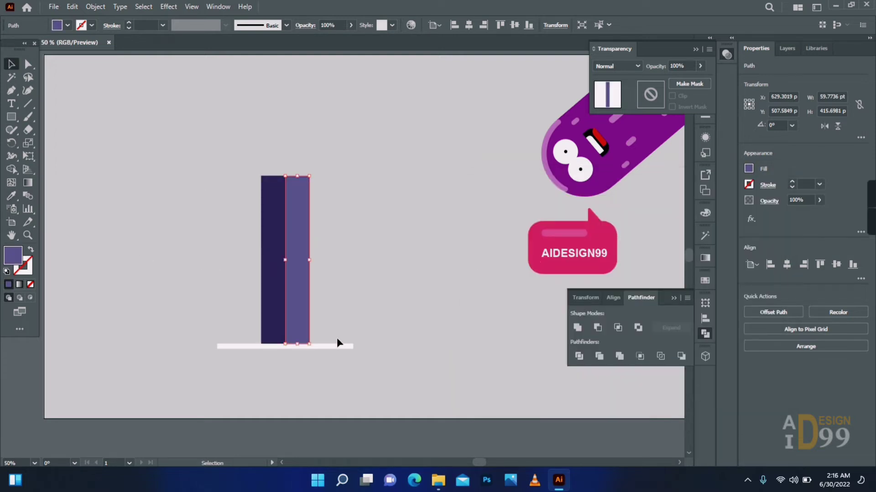
Fill the right half of the base with a darker shade of the post's dark purple.
click(337, 345)
key(i)
click(273, 292)
double_click(13, 256)
click(566, 324)
click(742, 216)
key(v)
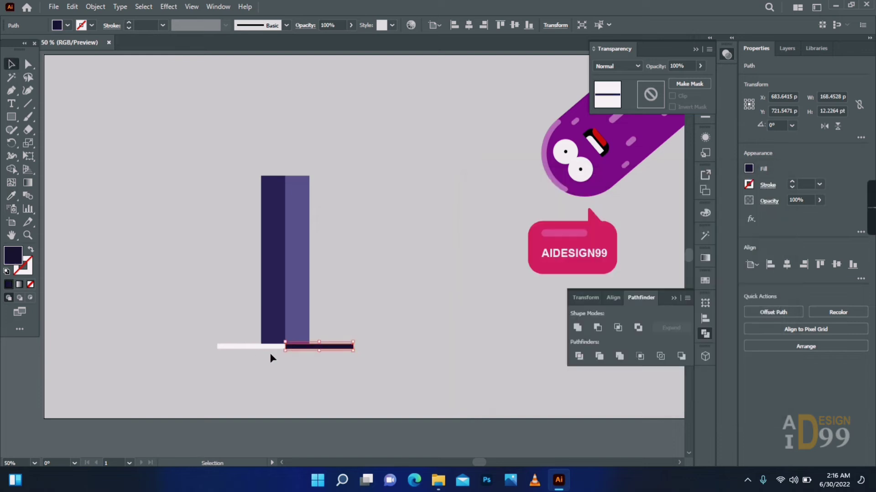
Fill the left half of the base with black (#000000).
click(271, 347)
double_click(13, 256)
text(000000)
click(742, 217)
click(162, 196)
Stack a black band about 120 × 14 pt and a red block about 120 × 48 pt on top of the post.
key(m)
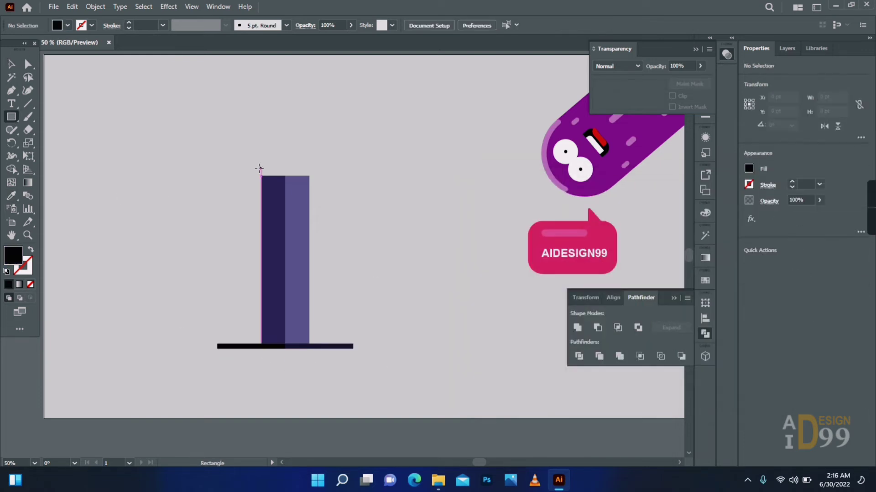
drag(259, 168, 310, 177)
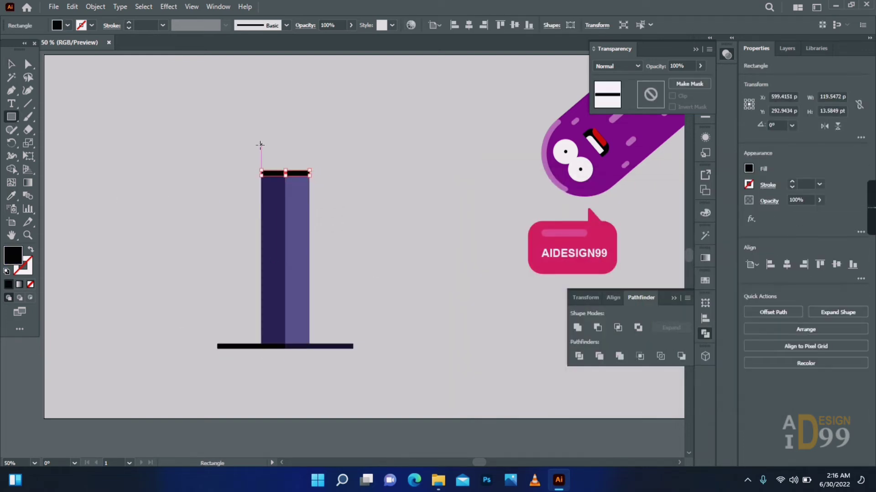
double_click(13, 255)
drag(640, 264, 640, 217)
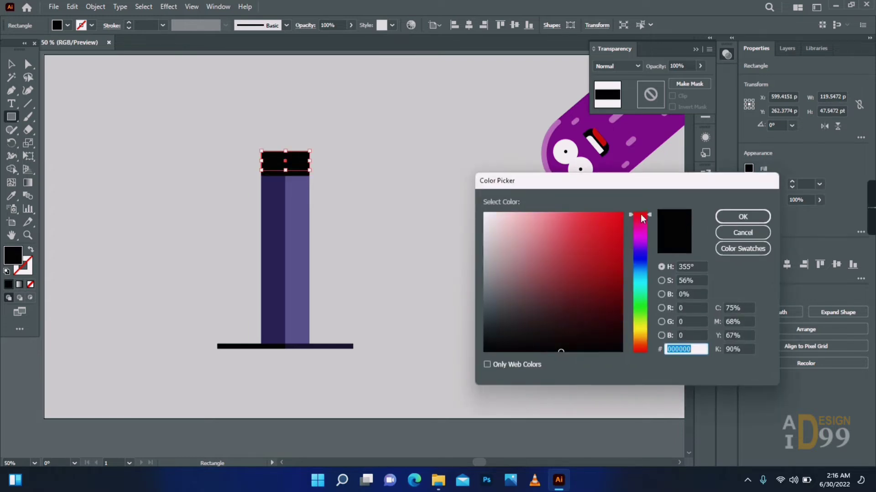
click(615, 245)
click(742, 216)
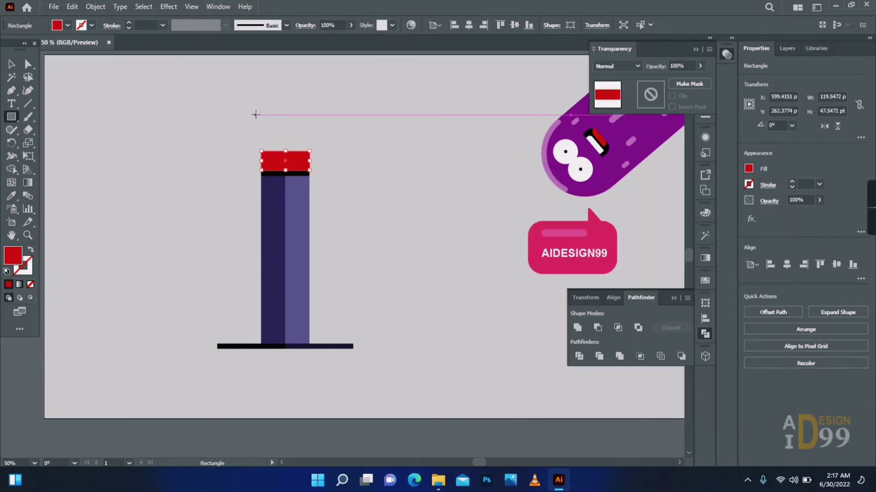
Draw a rectangle above the red block at the post's width and fill it with a lighter red.
mouse_move(261, 96)
mouse_down()
mouse_move(310, 151)
mouse_move(336, 99)
mouse_move(321, 119)
mouse_up()
double_click(13, 256)
click(587, 234)
click(742, 217)
Add a jacket panel about 88 × 197 pt on the red torso's right side, round its upper outer corner and fill it with the post's dark purple.
key(a)
click(336, 100)
key(v)
click(324, 139)
key(i)
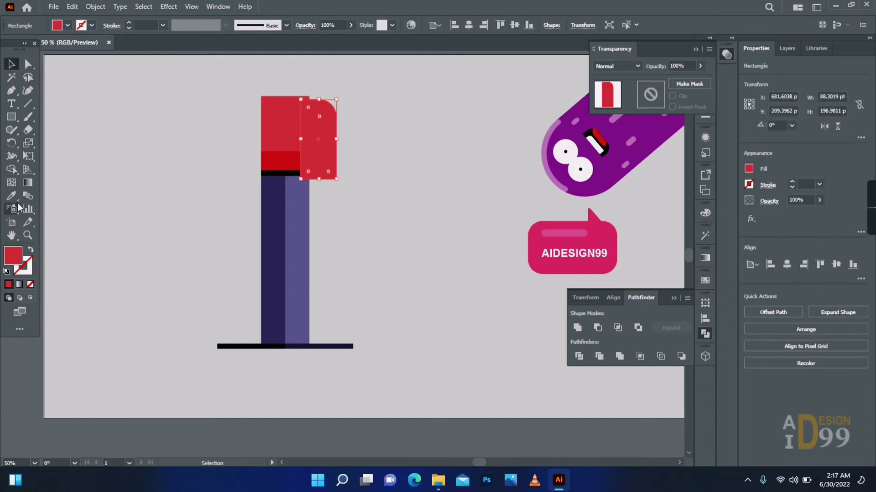
click(279, 231)
Create a mirrored copy of the dark purple jacket panel and place it on the torso's left side.
right_click(319, 156)
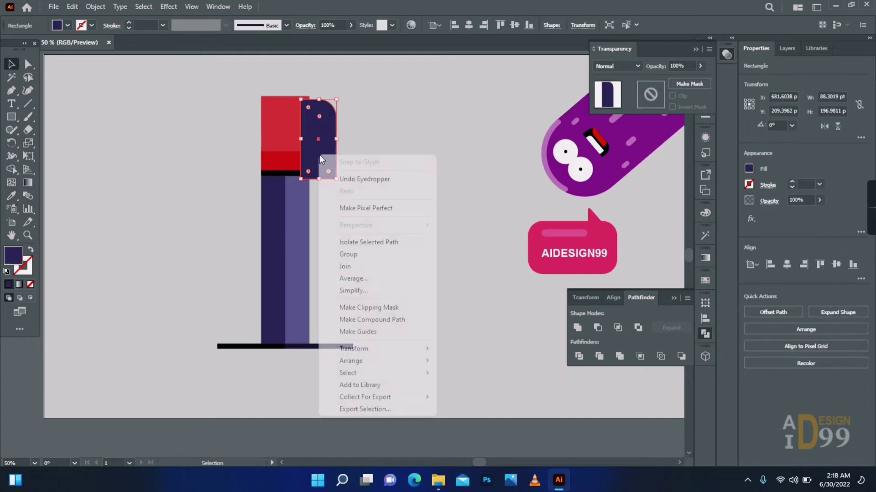
mouse_move(374, 352)
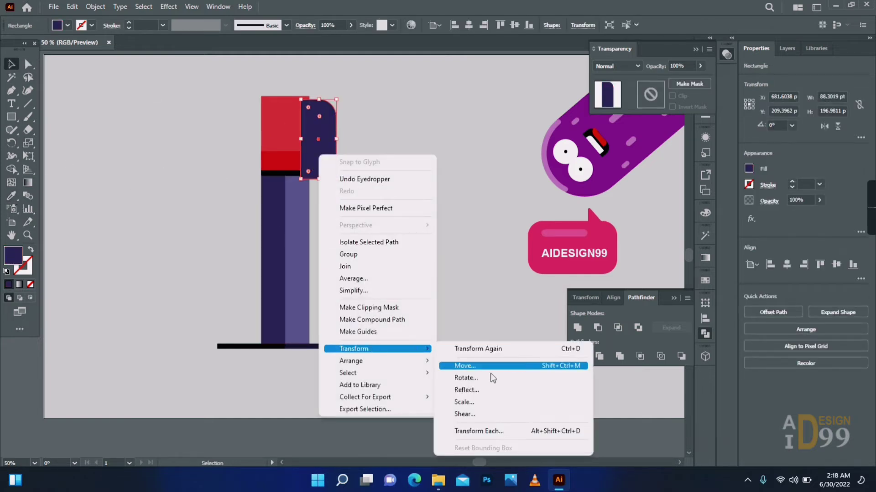
click(466, 390)
click(383, 309)
drag(322, 123, 257, 123)
Add an anchor point on the light purple leg's inner edge and pull its upper inner corner to the post's left edge.
click(296, 255)
key(a)
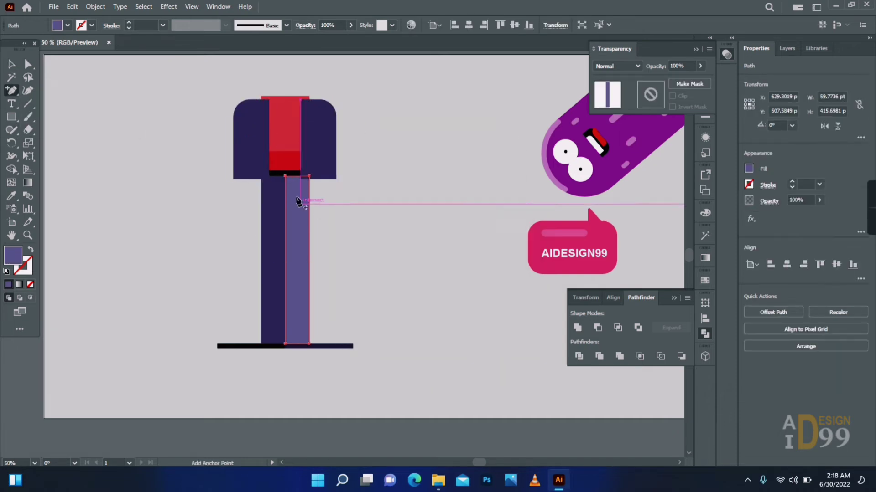
drag(285, 176, 267, 179)
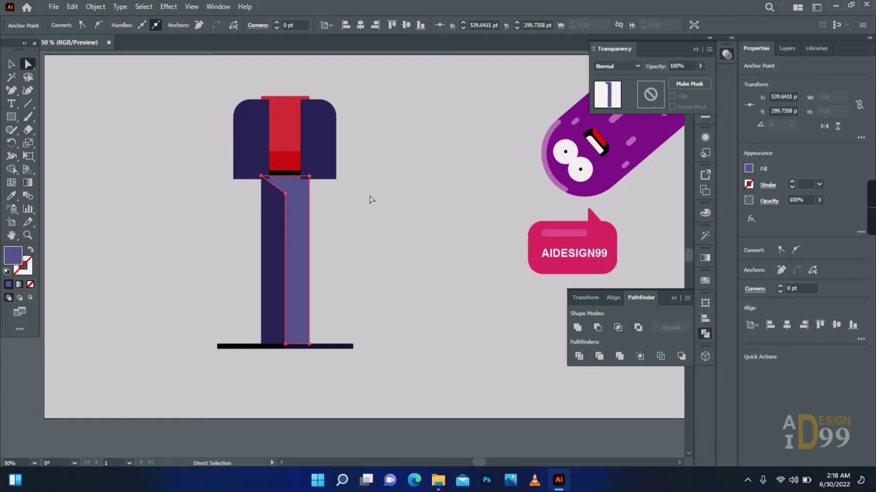
click(170, 155)
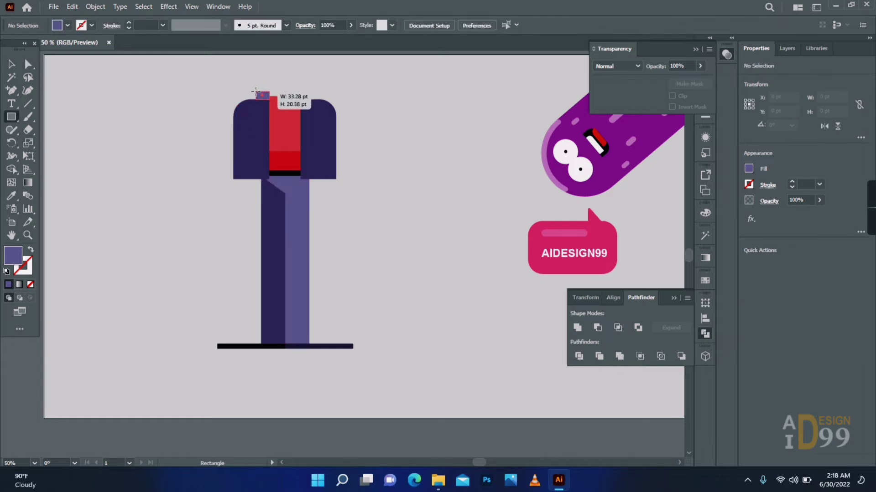
Place light purple collar rectangles about 33 × 20 pt on top of both jacket panels beside the red shirt.
drag(256, 91, 307, 96)
key(i)
click(297, 198)
key(v)
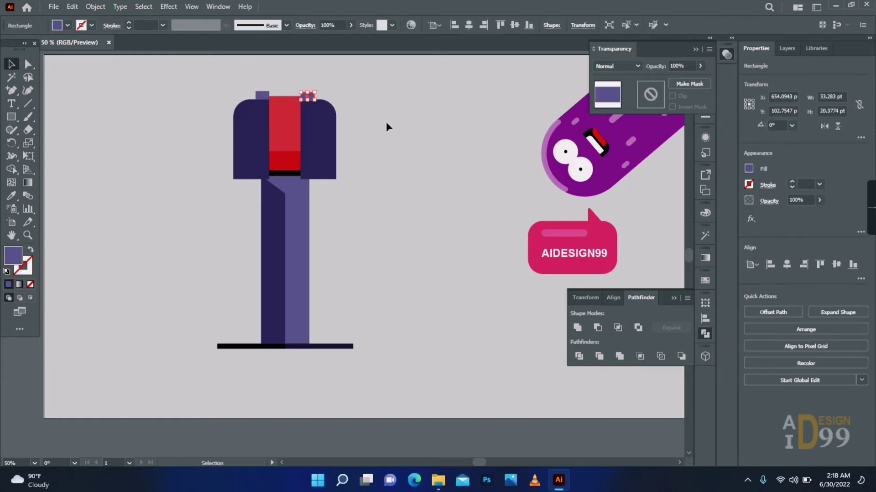
Draw an arm rectangle about 53 × 307 pt along the left jacket panel's outer edge and round its upper outer corner.
click(386, 127)
key(m)
drag(224, 121, 245, 245)
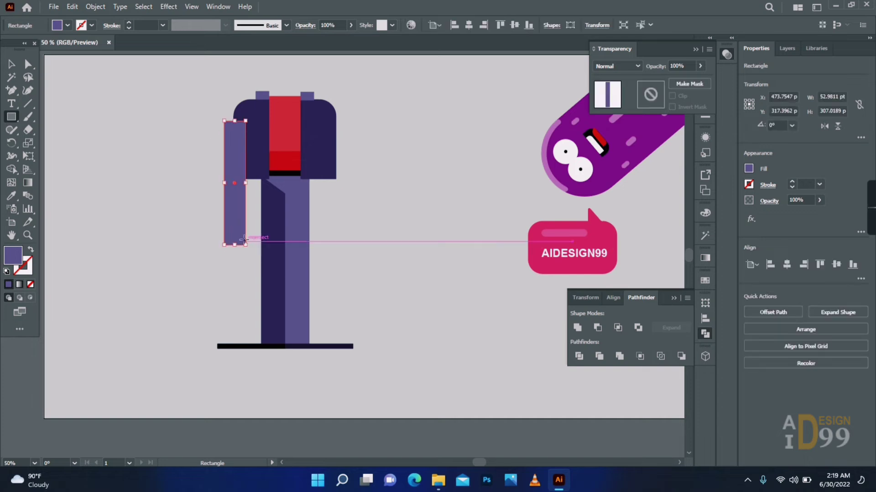
key(a)
click(224, 121)
drag(230, 127, 237, 142)
click(12, 64)
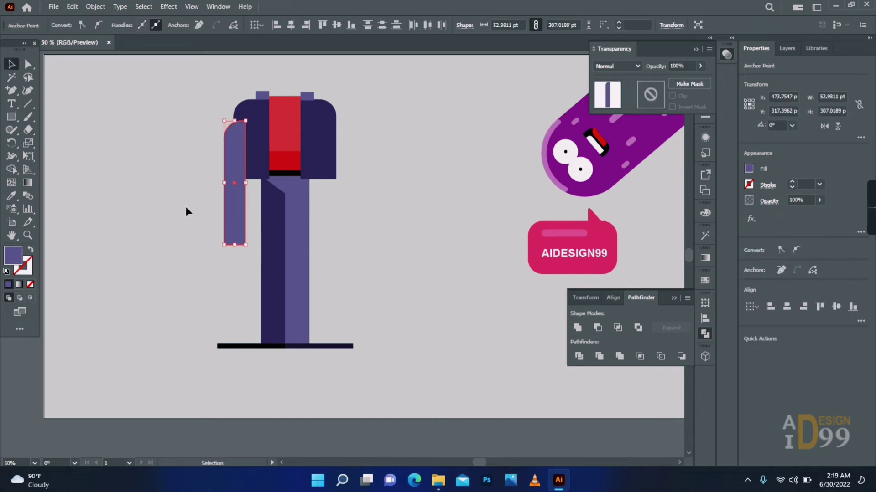
Fill the arm with black and send it to the back behind the jacket.
double_click(13, 255)
click(490, 344)
click(743, 217)
right_click(227, 172)
mouse_move(273, 375)
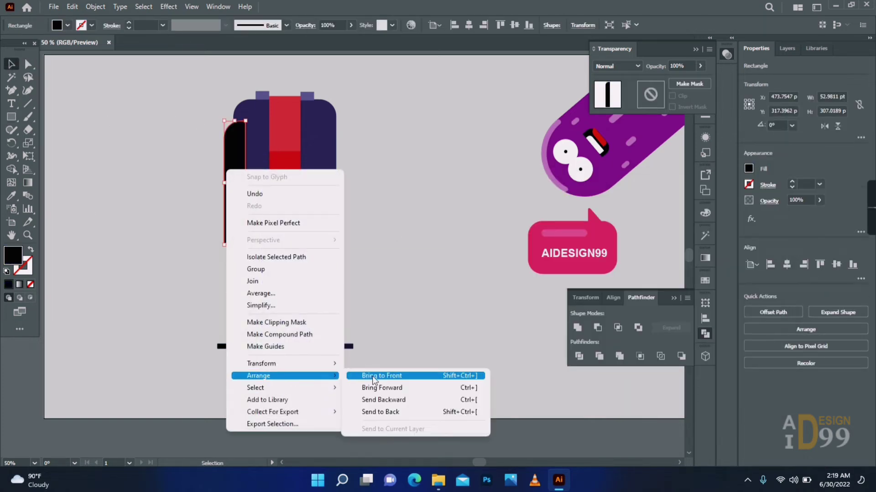
click(395, 411)
click(361, 227)
Draw a hand rectangle about 53 × 15 pt at the arm's lower end and fill it with a brownish orange.
key(m)
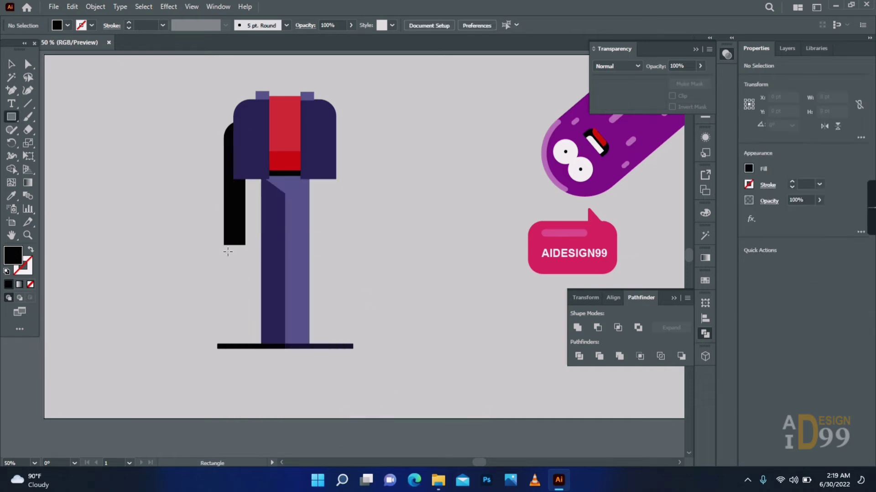
drag(221, 245, 246, 251)
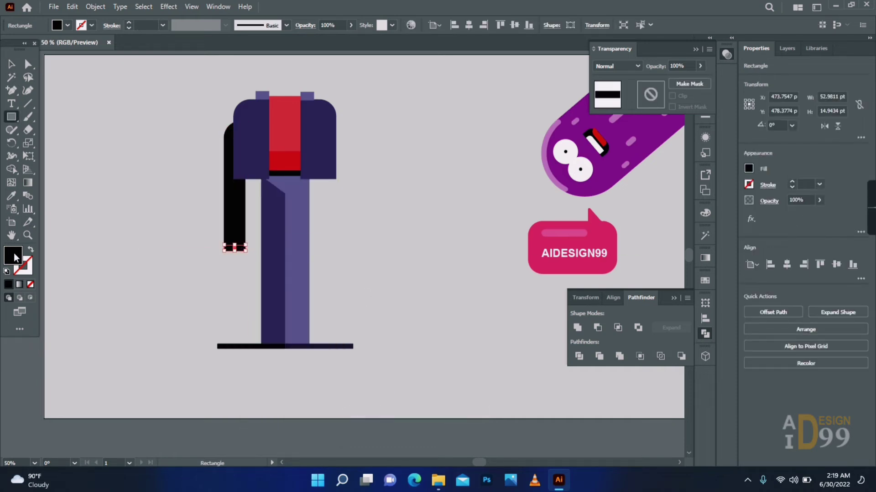
double_click(15, 257)
click(640, 342)
click(615, 260)
drag(643, 343, 643, 342)
click(611, 262)
key(Return)
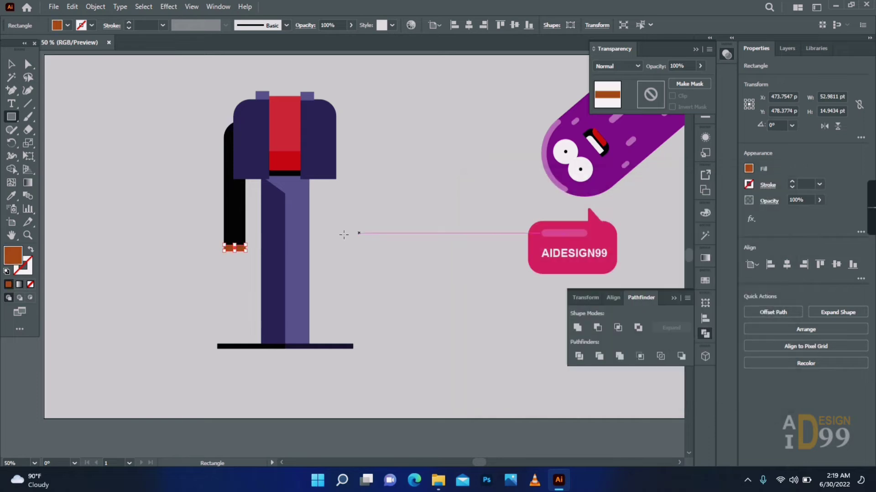
click(168, 225)
Move the whole figure down on the artboard to free space above the collar.
scroll(285, 148, up, 2)
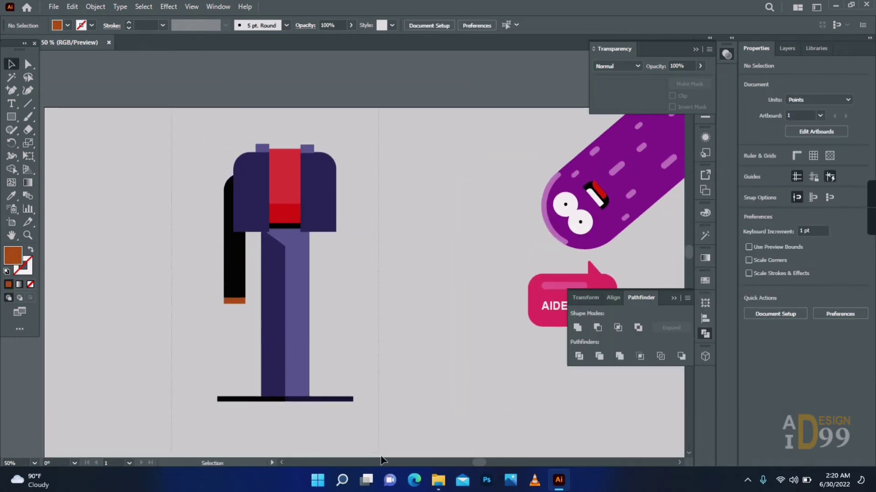
drag(381, 456, 381, 457)
key(shift+Down)
key(shift+Down)
key(shift+Down)
key(shift+Down)
key(shift+Down)
key(shift+Down)
key(shift+Down)
key(shift+Down)
key(shift+Down)
key(shift+Down)
key(shift+Down)
key(shift+Down)
key(shift+Down)
key(shift+Down)
click(397, 276)
Draw a neck shape about 95 × 163 pt above the torso with rounded lower corners and fill it with orange-brown (#C17830).
click(12, 116)
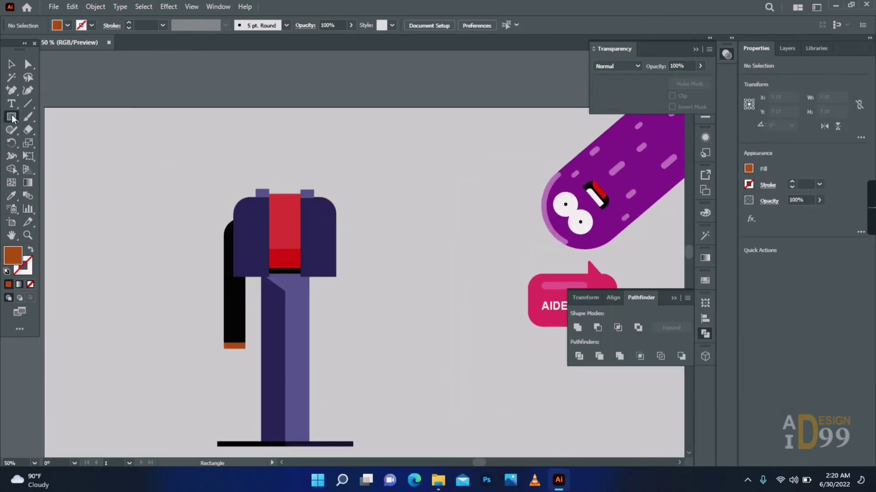
mouse_move(267, 142)
mouse_down()
mouse_move(309, 210)
mouse_move(286, 192)
mouse_move(292, 177)
mouse_up()
key(a)
click(269, 208)
click(12, 64)
click(338, 177)
click(297, 186)
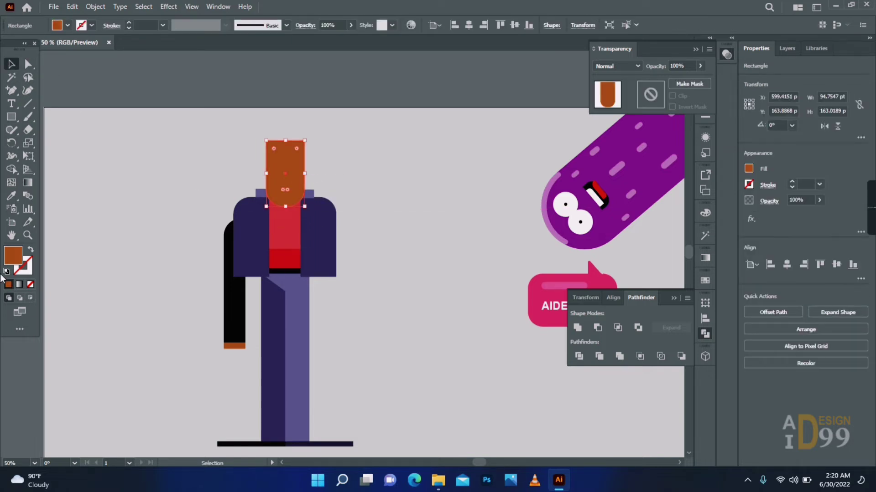
double_click(13, 256)
key(Return)
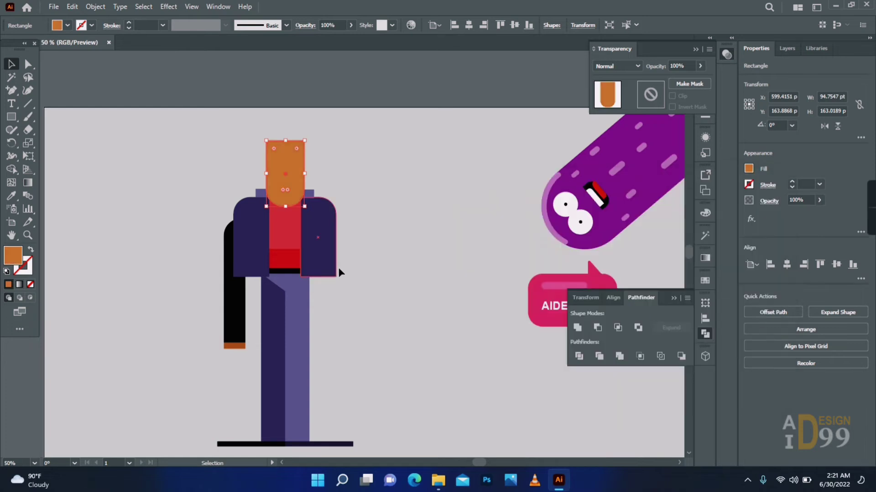
Bring both jacket panels and both collar pieces to the front, over the neck shape.
click(336, 199)
click(312, 213)
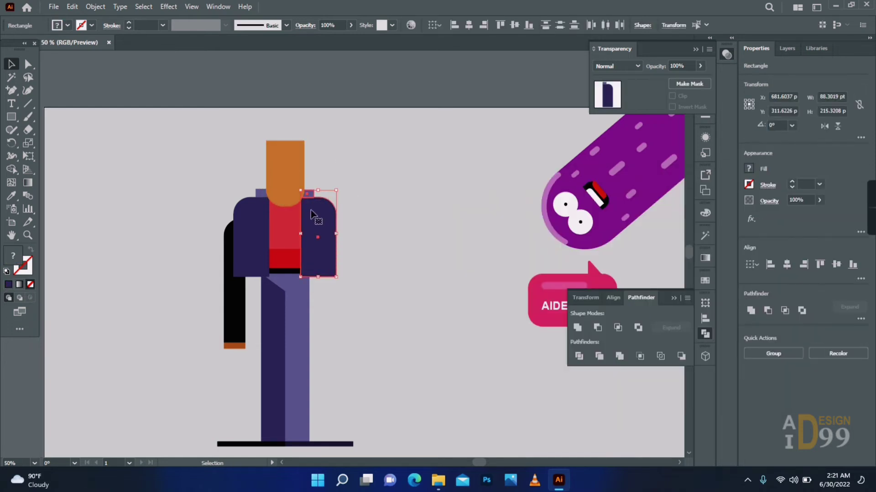
shift+click(259, 196)
right_click(258, 213)
mouse_move(295, 389)
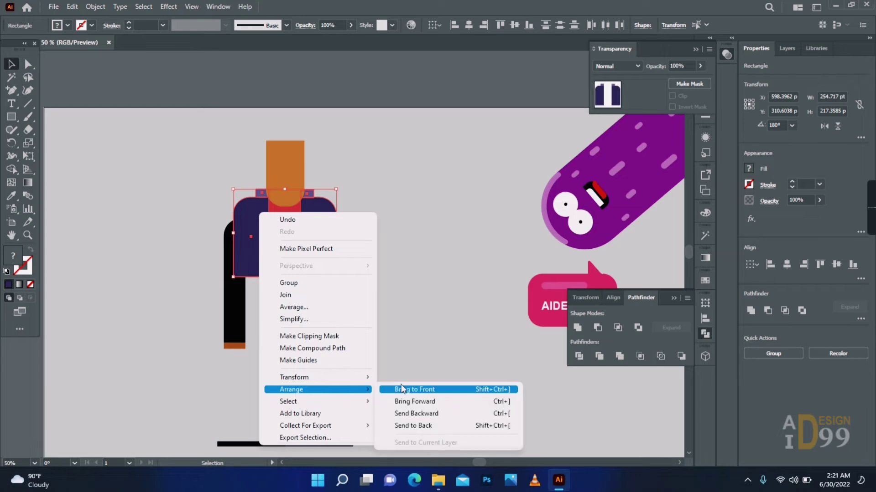
click(402, 389)
click(365, 292)
Duplicate the neck shape slightly higher and fill the copy with a darker red-orange for the chin shadow.
drag(296, 174, 292, 170)
double_click(13, 256)
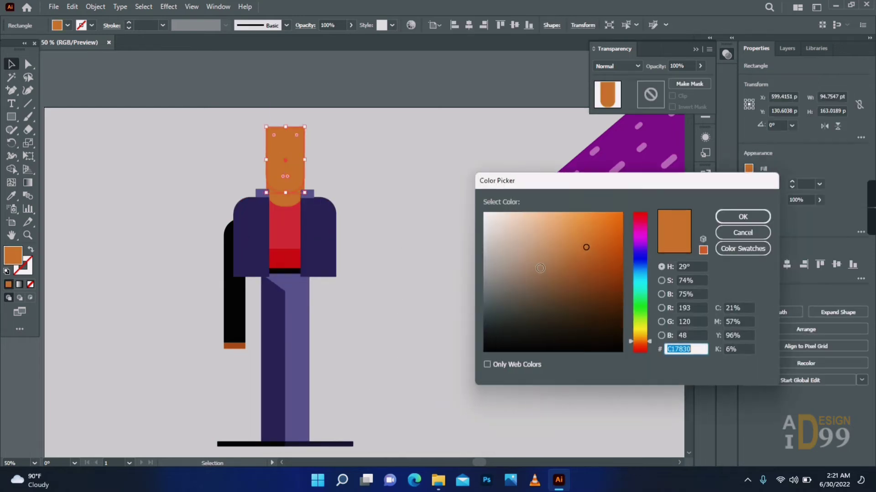
click(636, 347)
key(Return)
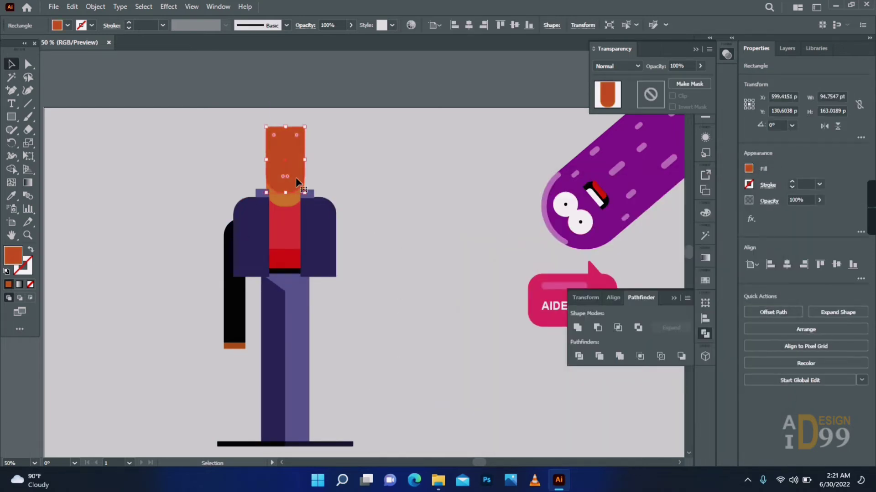
Place an orange-brown copy of the neck shape slightly above the chin shadow and bring it to the front as the face.
mouse_move(295, 177)
mouse_down()
mouse_move(286, 165)
mouse_move(295, 164)
mouse_up()
right_click(286, 166)
mouse_move(335, 373)
click(429, 368)
click(369, 196)
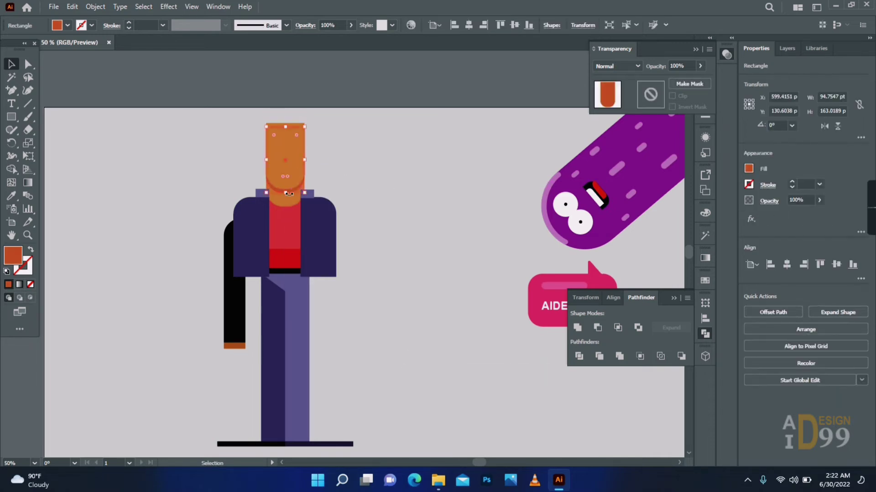
Round the upper corners of the face shape and of the chin shadow shape behind it.
click(297, 133)
key(a)
click(304, 123)
shift+click(265, 123)
drag(275, 132, 285, 143)
click(328, 132)
click(305, 136)
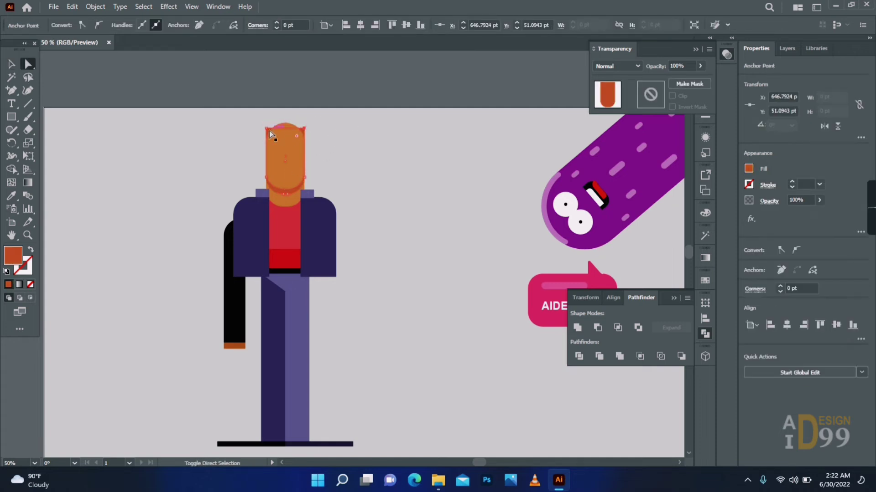
Fill the face shape with a light tan orange.
double_click(13, 256)
drag(576, 239, 562, 233)
click(742, 217)
click(104, 207)
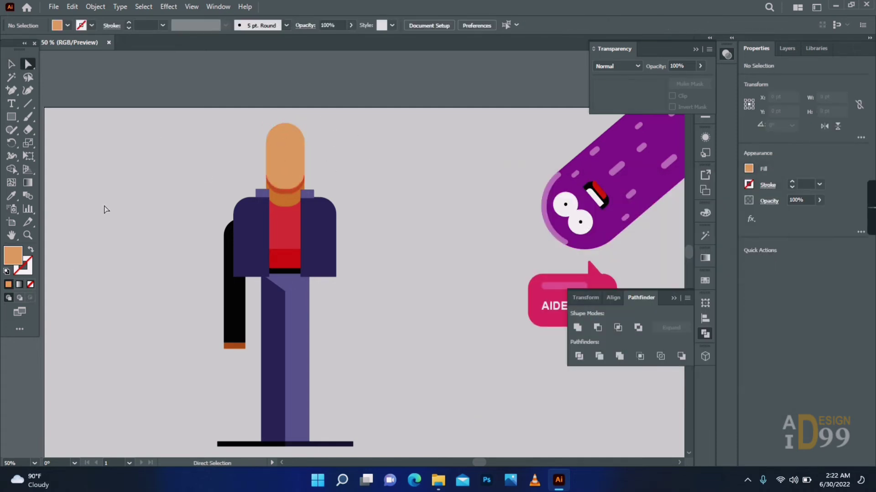
Add a small off-white mouth on the lower face and round its bottom corners into a smile.
drag(289, 169, 284, 177)
double_click(13, 256)
click(484, 216)
click(742, 217)
key(a)
click(346, 180)
click(293, 176)
shift+click(278, 176)
click(182, 166)
Draw a circular left eye about 26 pt across on the face and fill it with near-black navy.
drag(11, 117, 59, 142)
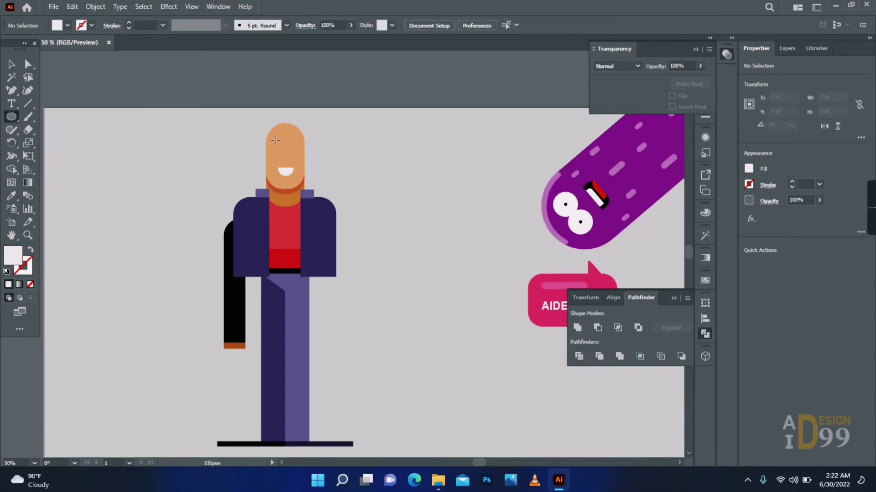
drag(286, 150, 286, 151)
key(v)
key(ctrl+plus)
key(ctrl+plus)
key(ctrl+plus)
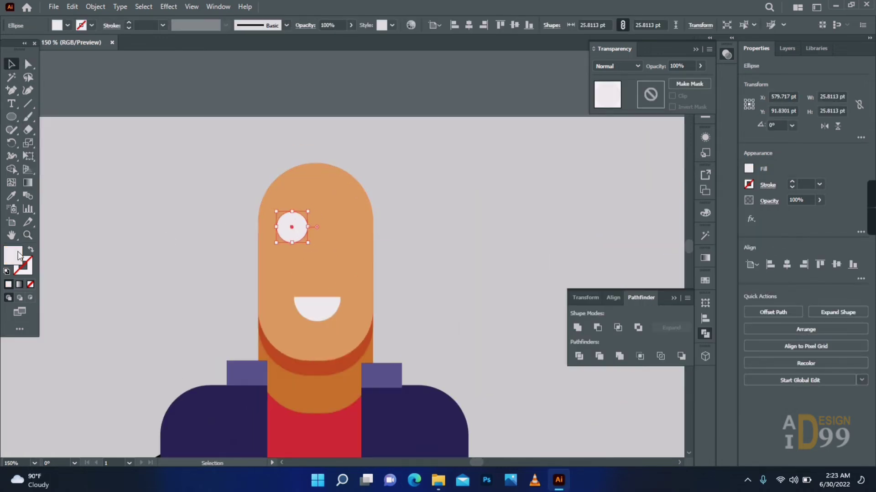
double_click(19, 255)
click(593, 330)
click(743, 224)
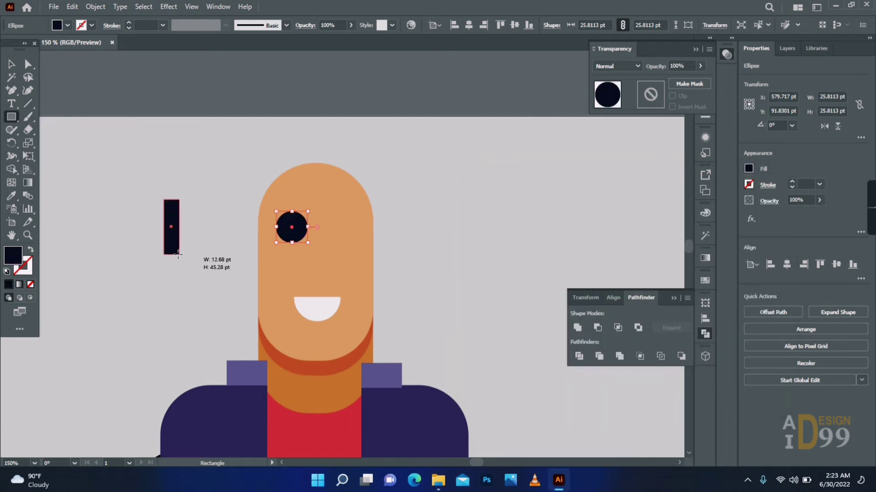
Draw a narrow bar about 13 × 45 pt beside the head and fill it with a light blue-grey.
drag(179, 254, 179, 255)
double_click(9, 259)
click(500, 259)
click(743, 224)
Place the blue-grey bar diagonally across the dark eye circle and reduce its opacity to 63%.
click(11, 64)
drag(183, 196, 305, 223)
click(684, 84)
click(321, 233)
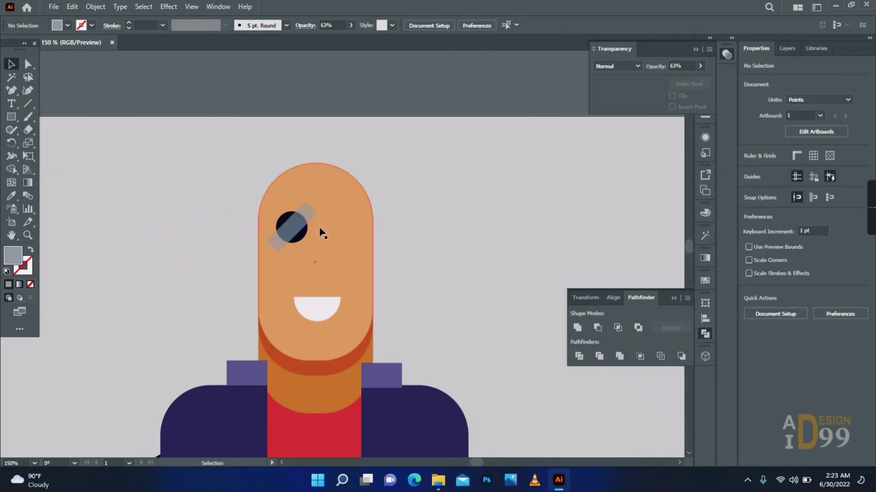
Duplicate the dark eye circle in place and bring the copy to the front, over the diagonal bar.
click(302, 237)
click(72, 8)
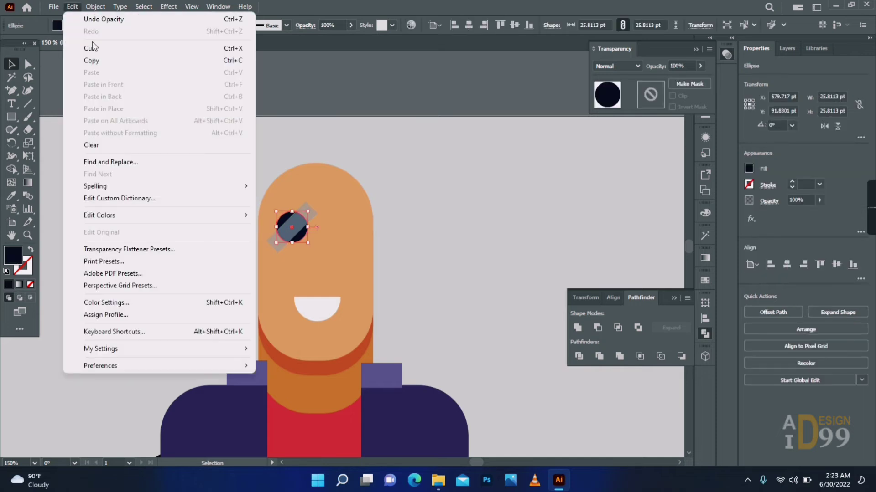
click(95, 60)
click(72, 7)
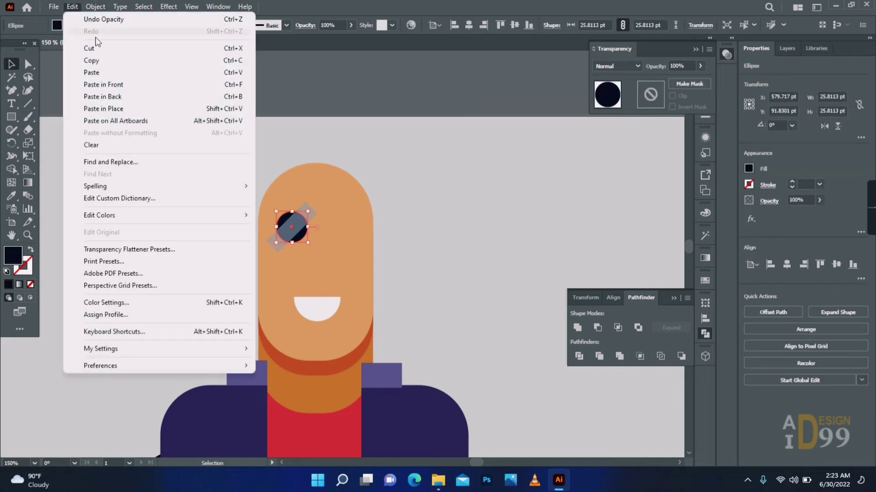
click(103, 84)
right_click(300, 238)
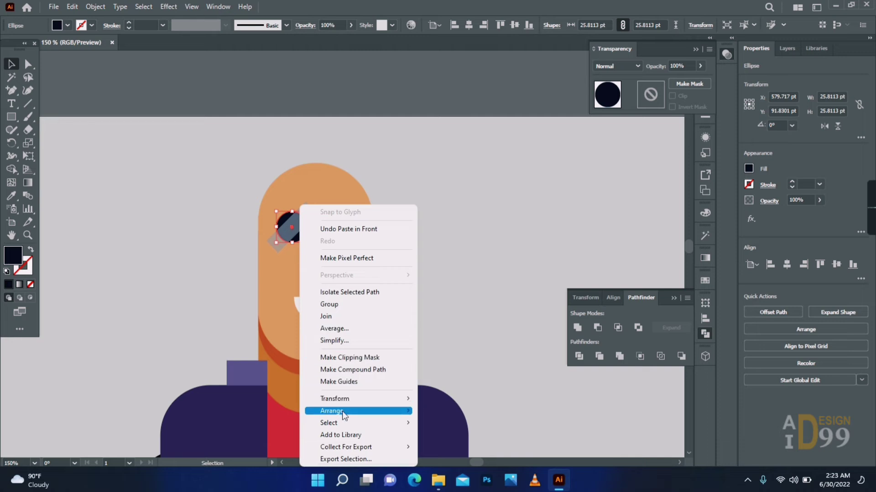
mouse_move(343, 412)
click(448, 413)
Clip the diagonal bar to the front eye circle with a clipping mask.
shift+click(308, 205)
right_click(306, 208)
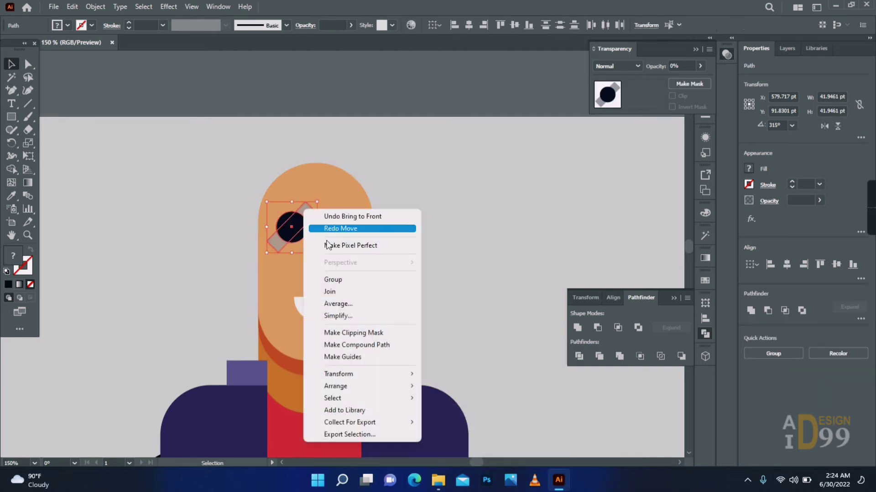
click(371, 333)
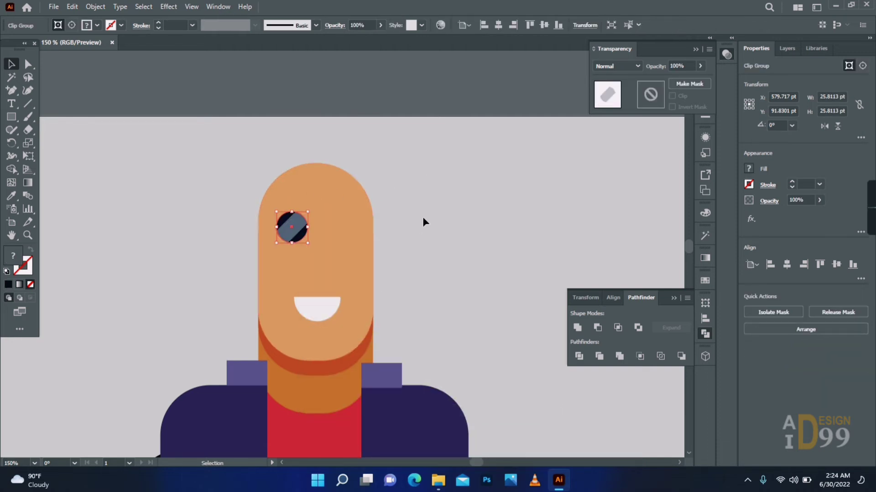
Duplicate the striped eye to the right side of the face at the same height.
click(423, 215)
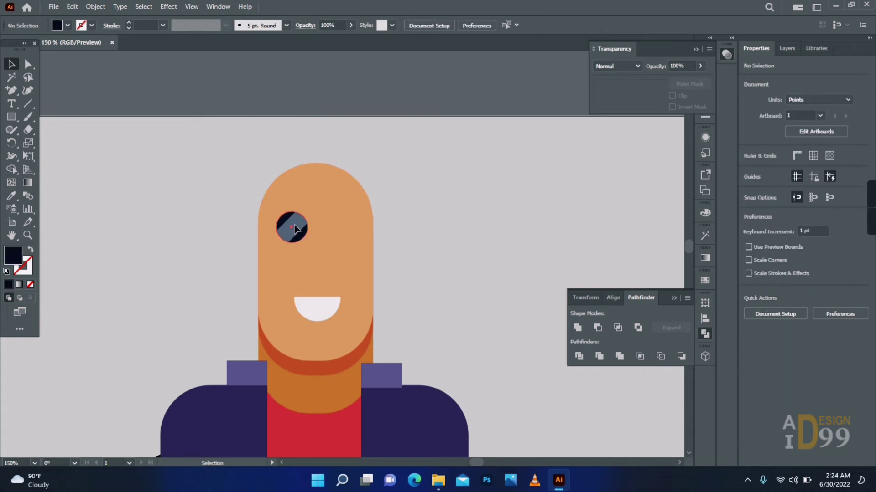
drag(294, 228, 339, 227)
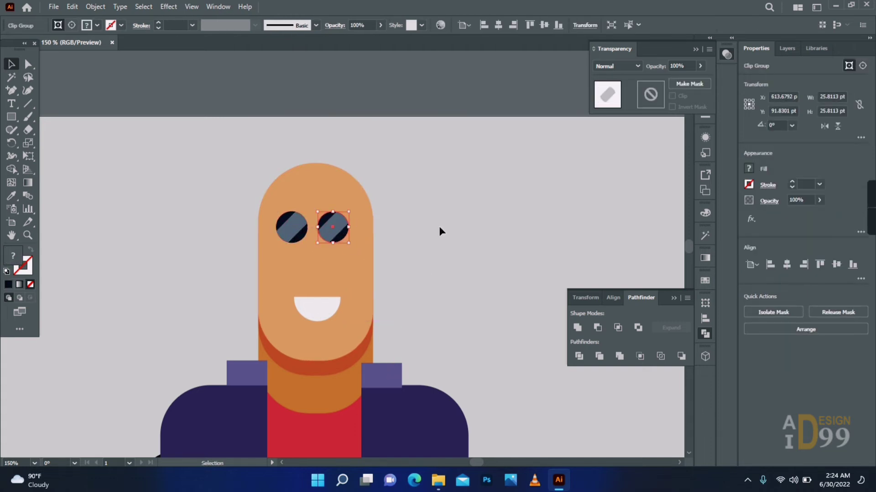
Copy the face shape, enlarge it to about 109 × 163 pt, shift it up and send it behind the face.
click(439, 227)
click(352, 270)
drag(352, 269, 352, 239)
right_click(362, 241)
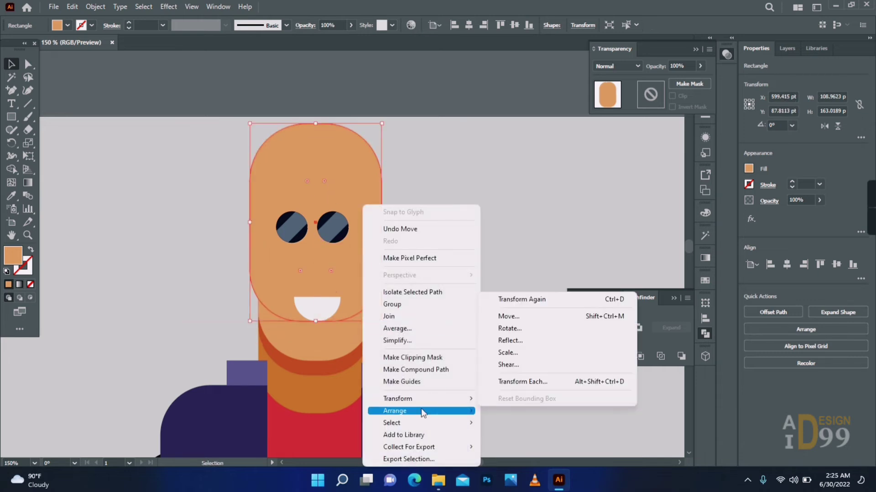
mouse_move(423, 412)
click(517, 447)
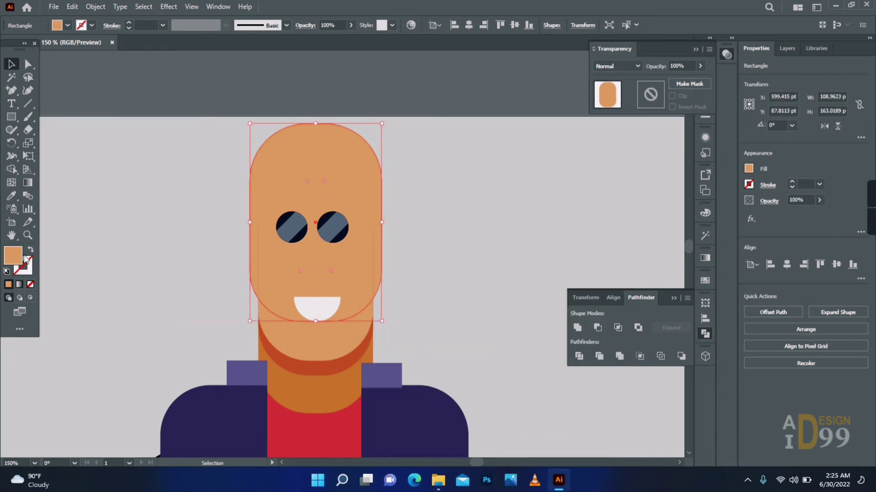
Fill the enlarged head copy behind the face with near-black as the hair base.
double_click(8, 256)
click(609, 350)
click(639, 254)
click(611, 340)
click(742, 217)
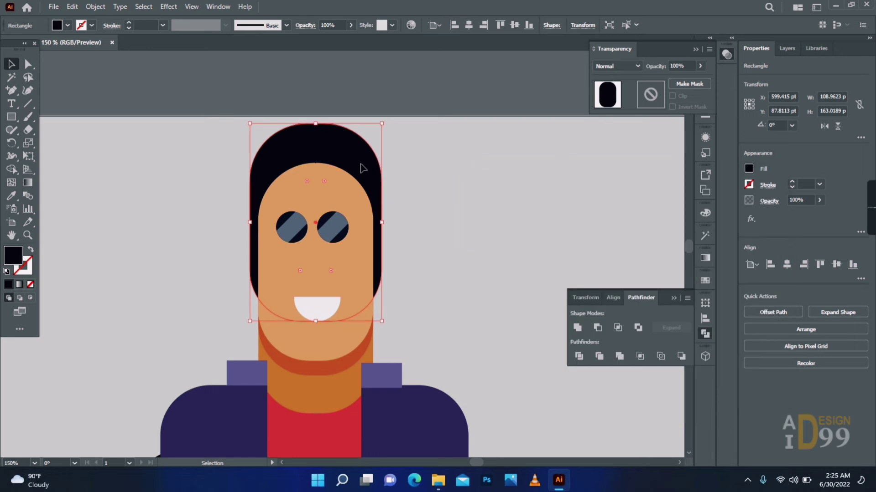
drag(360, 163, 360, 165)
Draw a black ellipse about 63 × 60 pt over the left side of the forehead as a fringe.
key(l)
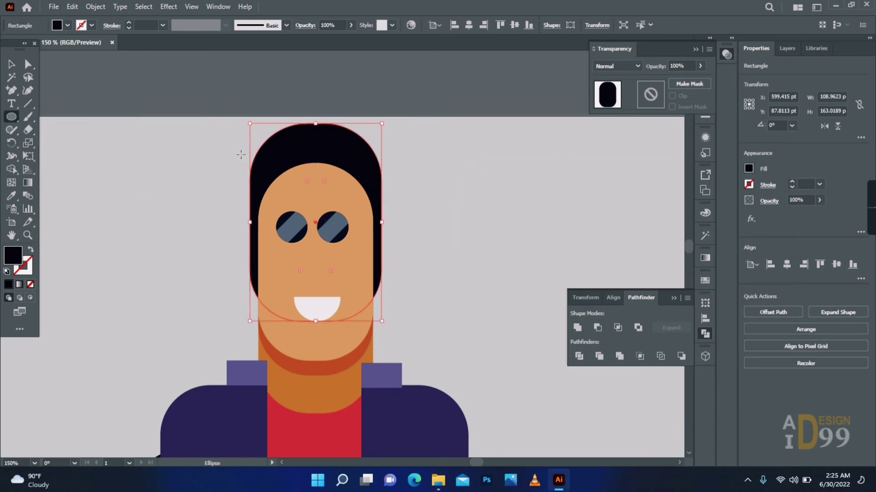
drag(241, 155, 317, 227)
click(11, 66)
drag(290, 182, 284, 167)
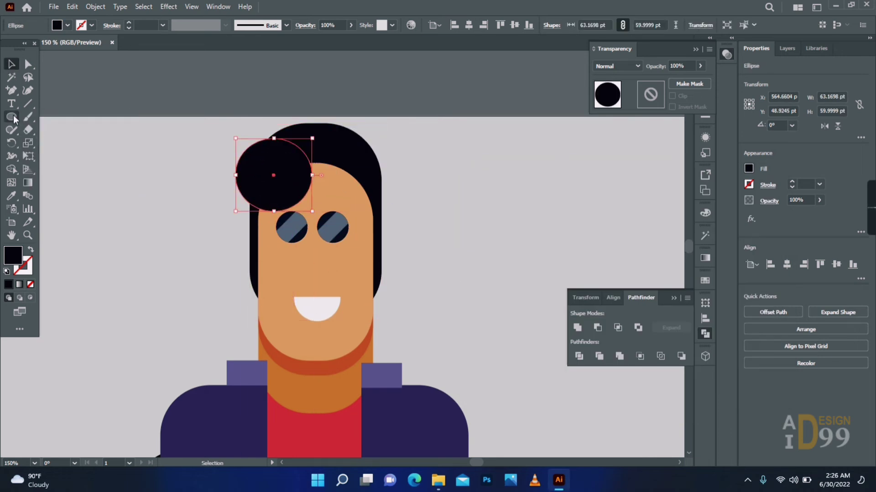
Draw a small and a large black circle on top of the hair, with the large one overlapping its upper right.
click(14, 118)
mouse_move(297, 102)
mouse_down()
mouse_move(347, 146)
mouse_move(336, 132)
mouse_up()
mouse_move(340, 88)
mouse_down()
mouse_move(437, 174)
mouse_move(415, 163)
mouse_up()
click(11, 64)
drag(391, 128, 375, 149)
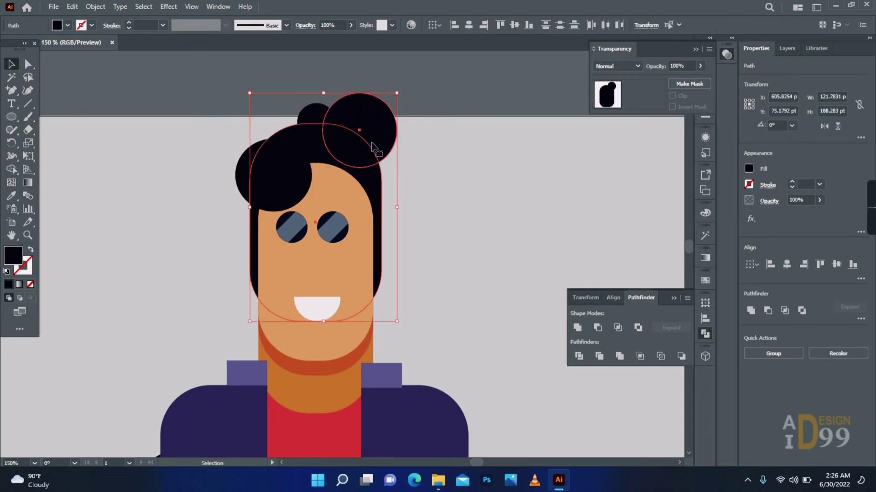
Merge the hair base and the two circles on top into one shape with Shape Builder.
click(390, 171)
click(372, 177)
shift+click(367, 134)
shift+click(314, 115)
click(12, 169)
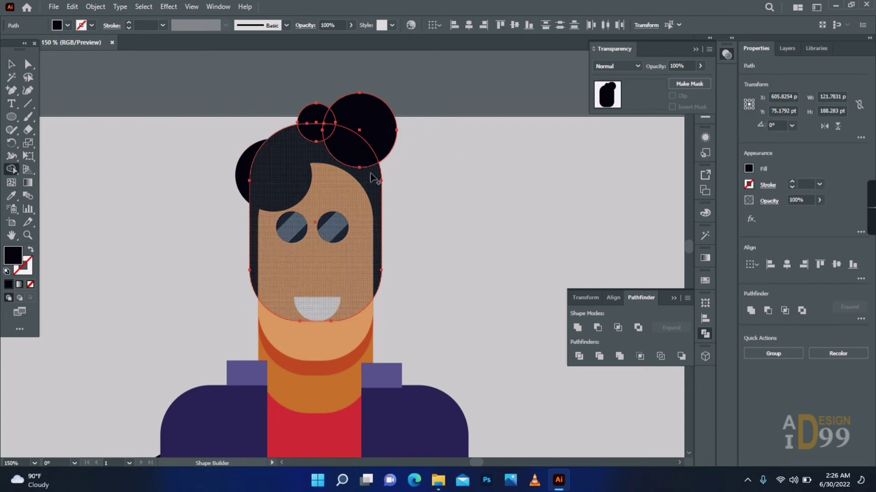
drag(333, 124, 330, 119)
click(13, 64)
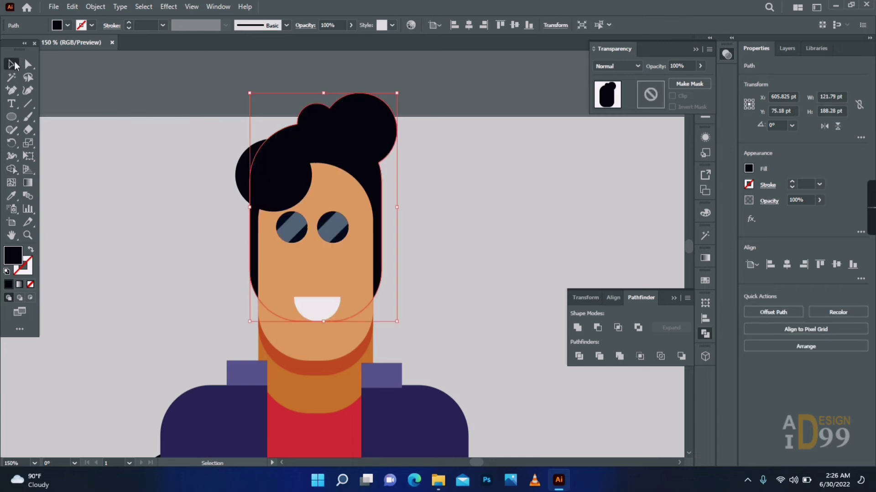
click(456, 223)
Reshape the fringe ellipse by moving its anchor points so its outer edge stays inside the hair outline.
click(269, 176)
click(28, 65)
drag(235, 175, 253, 175)
drag(274, 138, 283, 149)
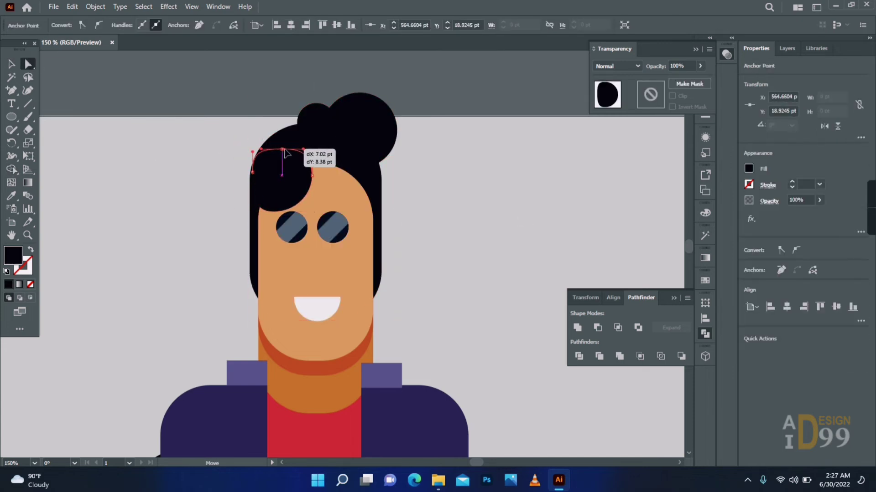
click(297, 181)
click(273, 211)
drag(311, 176, 315, 176)
click(428, 196)
click(292, 192)
drag(273, 212, 275, 208)
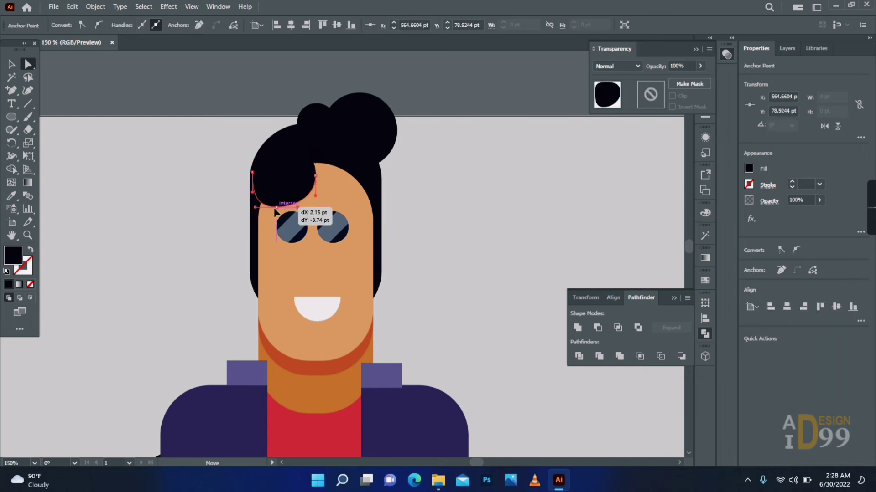
click(436, 211)
Draw a skin-coloured ear about 13 × 13 pt at the right edge of the head and round its outer corners.
key(m)
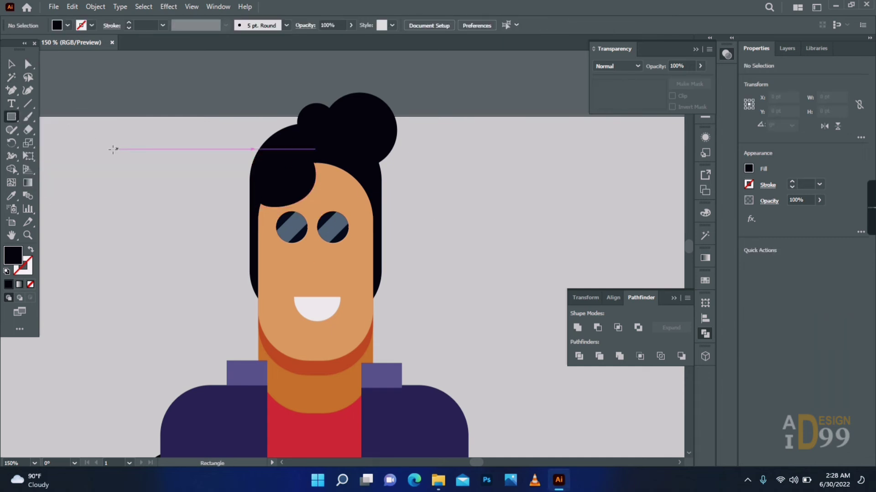
drag(390, 226, 381, 224)
click(285, 264)
click(28, 64)
click(390, 212)
shift+click(390, 227)
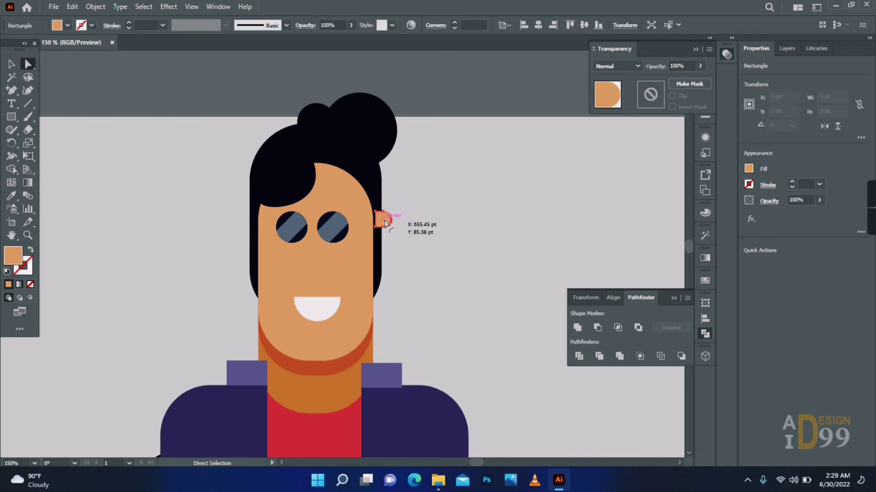
Send the right ear to the back of the artwork.
right_click(382, 223)
mouse_move(444, 413)
click(538, 448)
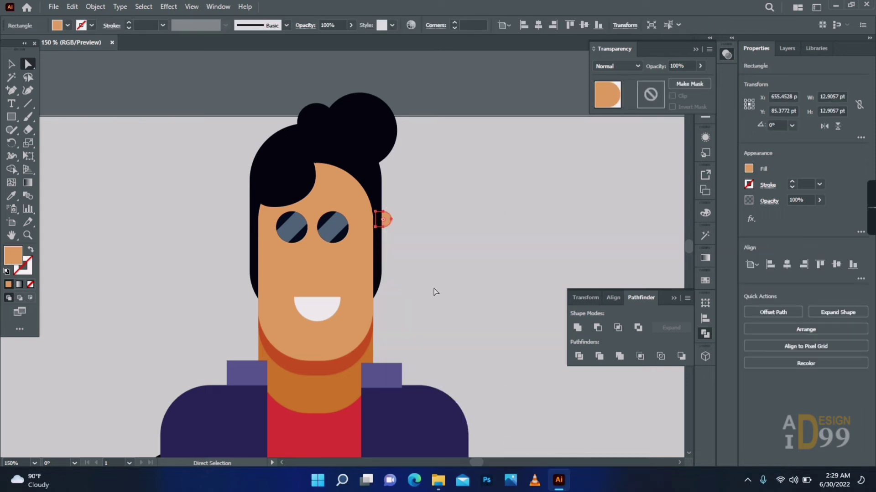
click(433, 286)
Add a reflected copy of the ear on the left side of the head.
click(387, 225)
click(12, 64)
click(401, 226)
click(384, 221)
right_click(386, 222)
mouse_move(481, 404)
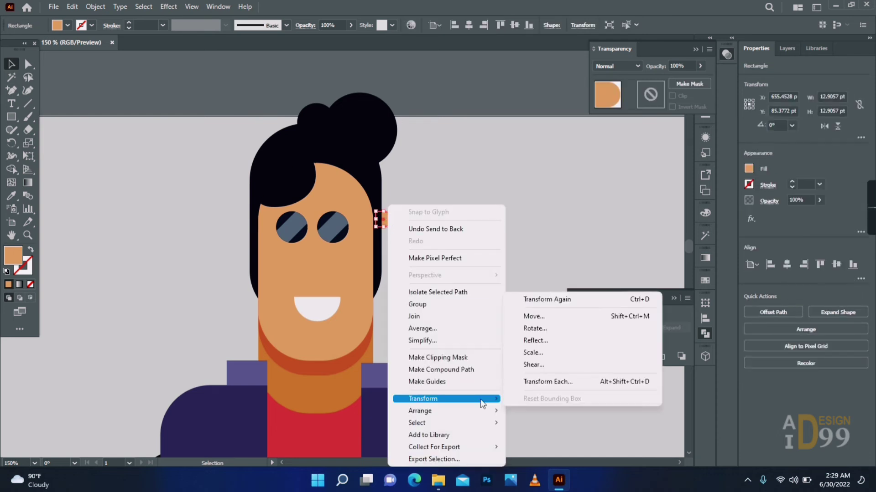
click(535, 341)
click(448, 309)
drag(389, 221, 251, 221)
click(217, 315)
Select the head parts above the collar and nudge them slightly down.
click(29, 235)
alt+click(223, 253)
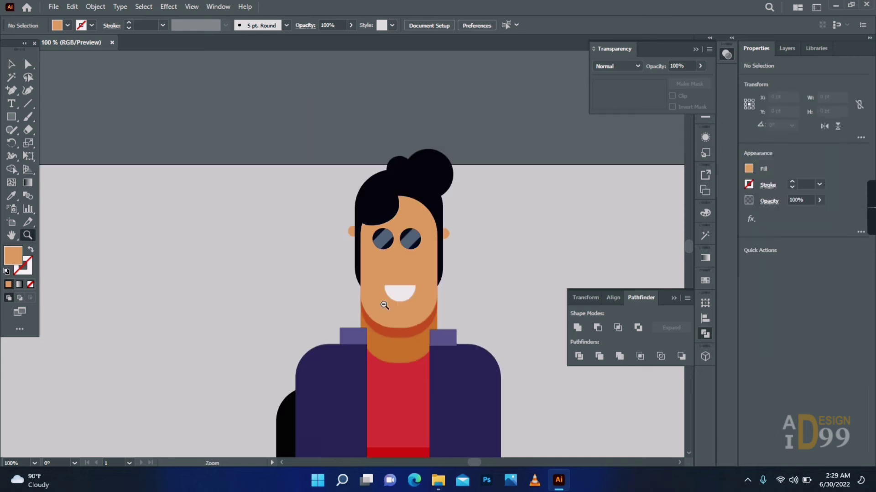
alt+click(383, 303)
alt+click(365, 297)
alt+click(347, 292)
click(12, 65)
click(323, 200)
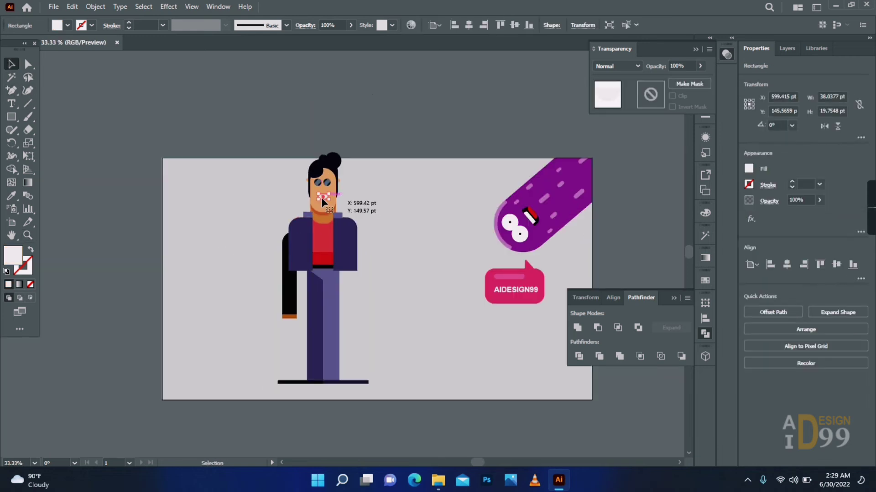
click(387, 172)
click(29, 64)
drag(360, 193, 305, 101)
shift+click(321, 199)
key(Down)
key(Down)
key(Down)
key(Down)
key(Down)
key(Down)
key(Down)
key(Down)
click(387, 195)
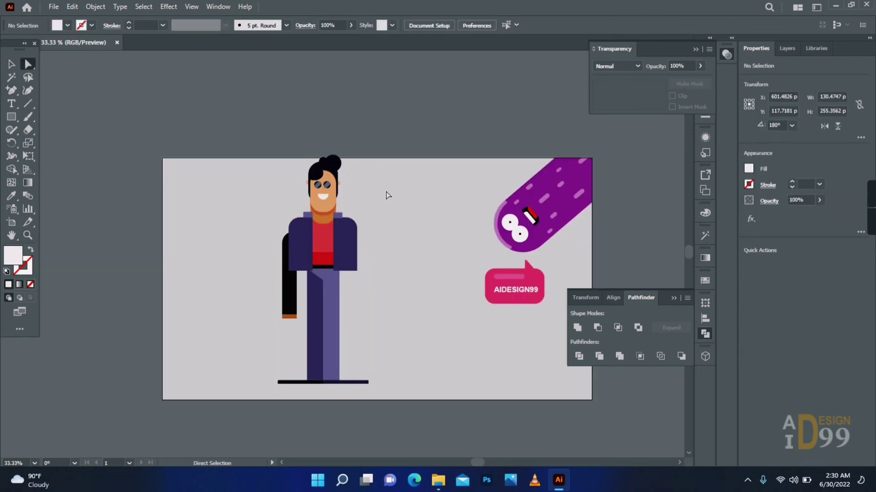
Draw a hand block about 53 × 75 pt below the left arm's cuff and fill it with the face's skin colour.
click(28, 236)
click(325, 333)
click(350, 222)
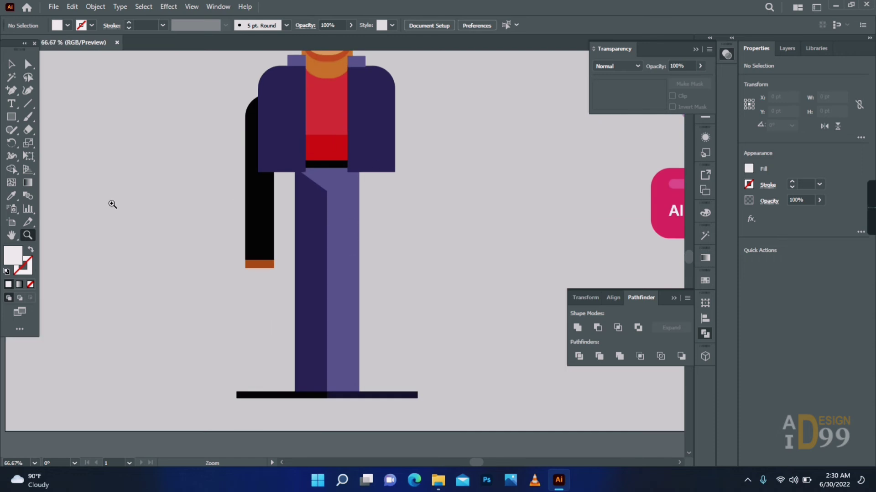
mouse_move(250, 274)
mouse_down()
mouse_move(274, 296)
mouse_move(274, 309)
mouse_up()
click(11, 196)
click(327, 53)
mouse_move(272, 204)
mouse_down()
mouse_move(256, 205)
mouse_move(253, 174)
mouse_up()
click(11, 64)
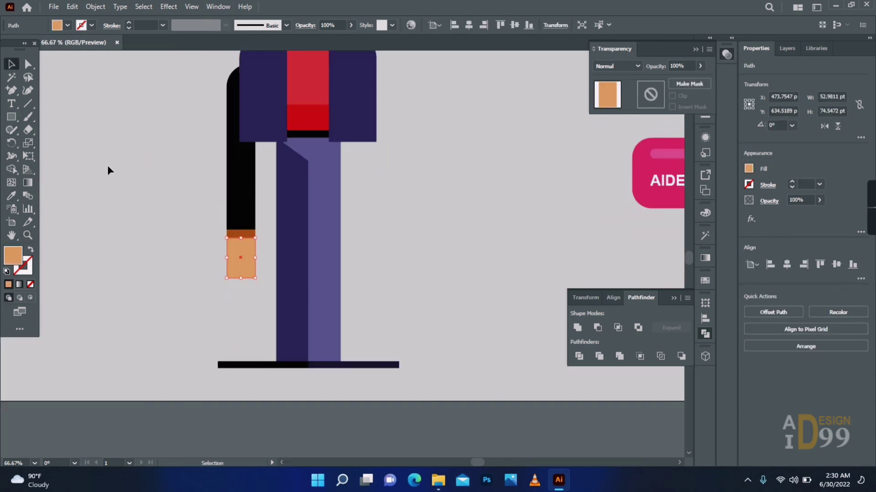
Add a thumb about 47 pt tall with rounded outer corners at the hand's inner edge, in the cuff's brown, behind the palm.
drag(259, 271, 259, 272)
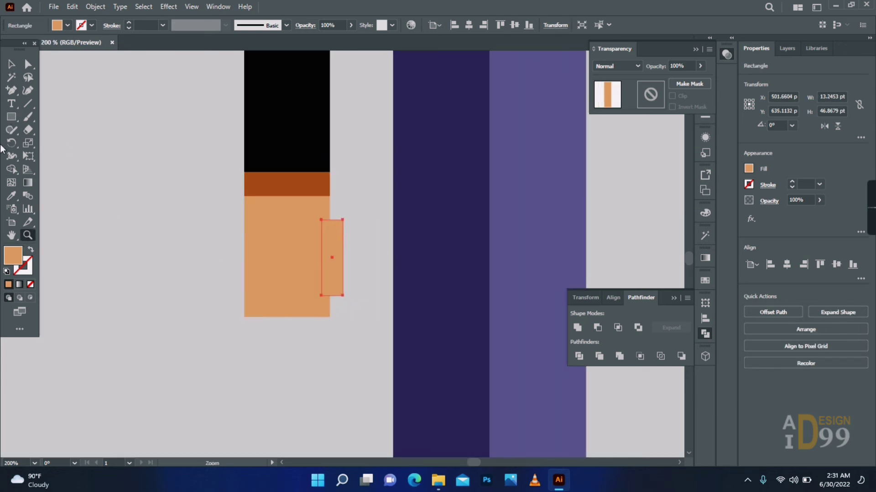
click(365, 250)
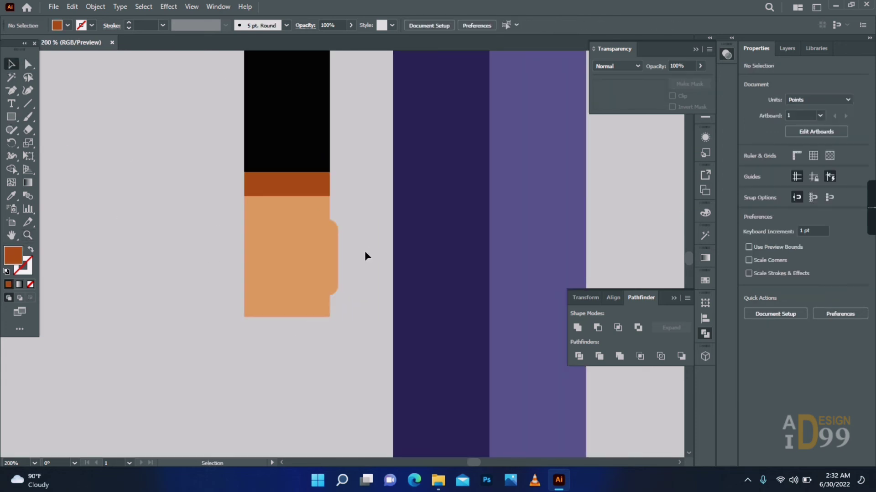
click(297, 182)
right_click(330, 241)
mouse_move(380, 397)
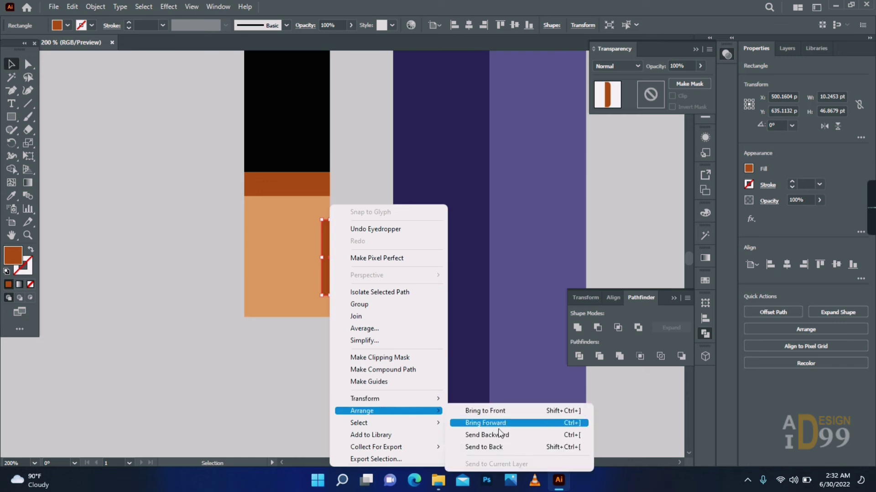
click(478, 418)
click(91, 134)
Draw a finger about 18 × 44 pt at the palm's lower inner corner, round its lower end and fill it with skin colour.
click(12, 117)
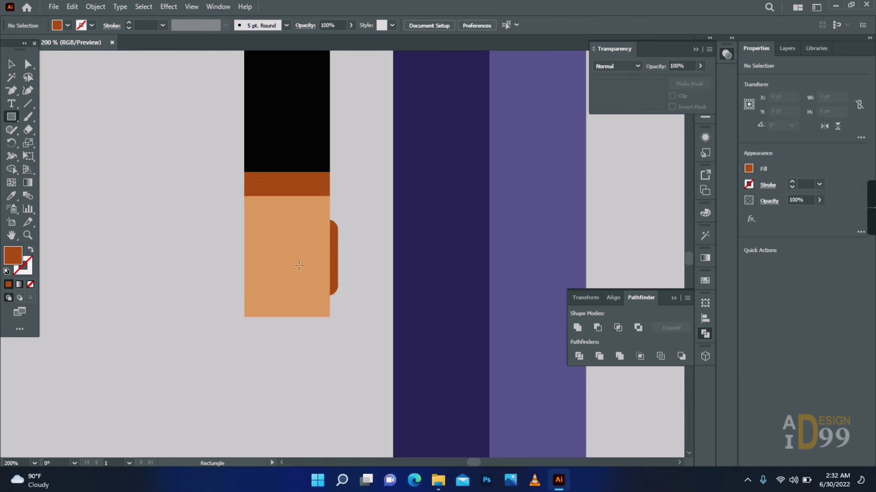
mouse_move(300, 263)
mouse_down()
mouse_move(330, 334)
mouse_move(316, 305)
mouse_up()
click(28, 65)
click(330, 335)
shift+click(300, 334)
click(12, 65)
key(i)
click(273, 273)
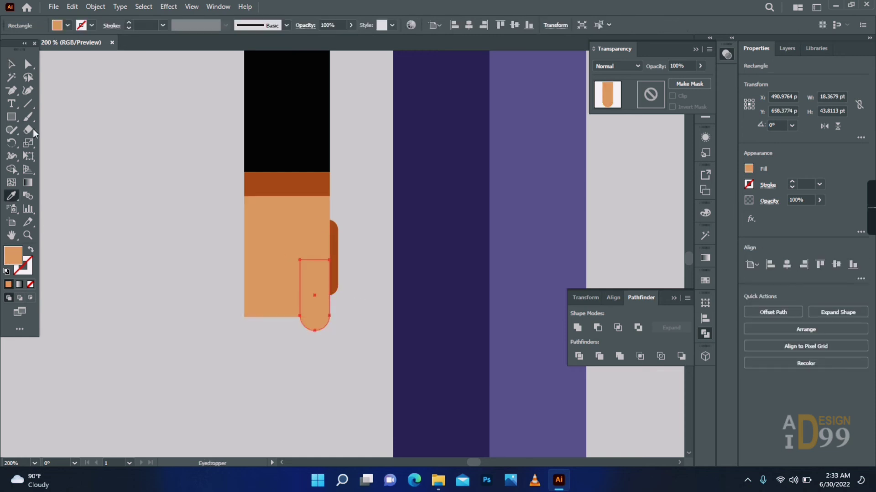
Finish the hand with a shorter second finger and reshape the palm's lower edge into a rounded outer finger.
drag(283, 278, 205, 283)
click(241, 319)
click(287, 349)
click(28, 64)
drag(270, 317, 270, 296)
click(11, 65)
drag(215, 264, 270, 261)
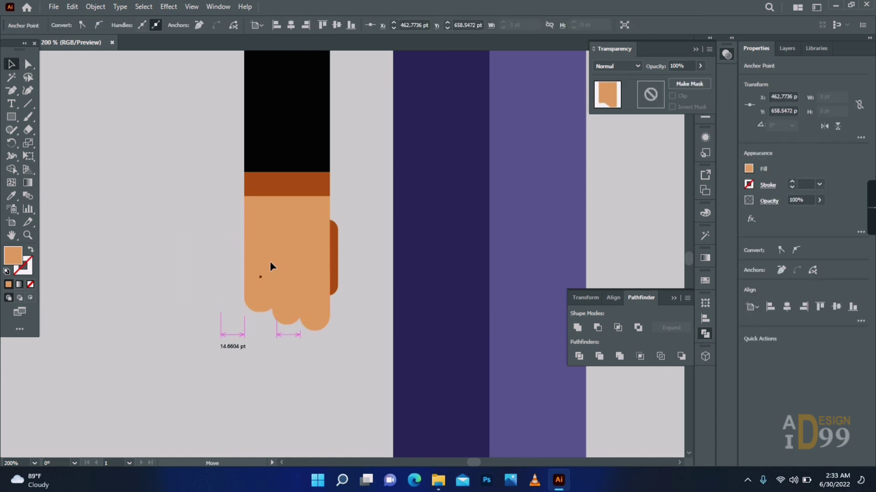
click(194, 248)
Lower the feet bar and the upper figure, and fit the smaller, longer-legged man inside the artboard.
key(z)
drag(283, 225, 45, 146)
alt+click(370, 254)
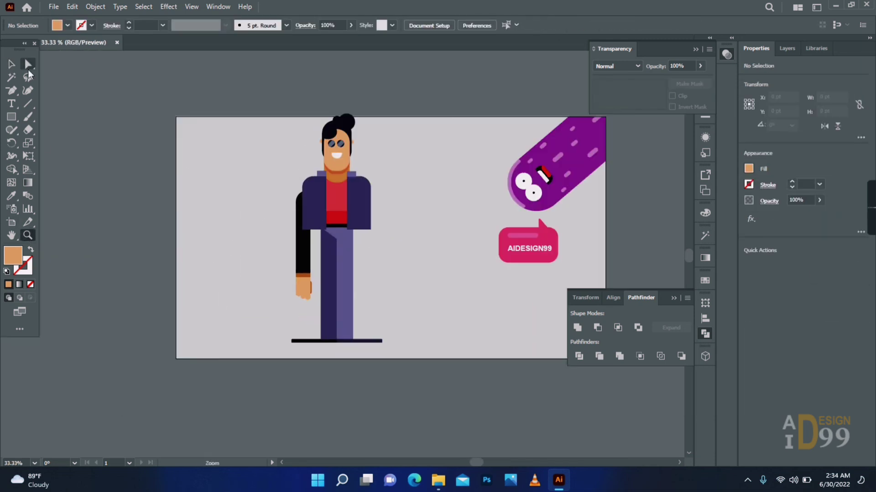
click(11, 65)
drag(281, 319, 394, 361)
drag(336, 342, 334, 379)
drag(262, 91, 361, 320)
drag(351, 214, 350, 230)
Reflect a copy of the grouped arm across the vertical axis and place it on the man's other side.
click(298, 281)
click(301, 237)
right_click(301, 238)
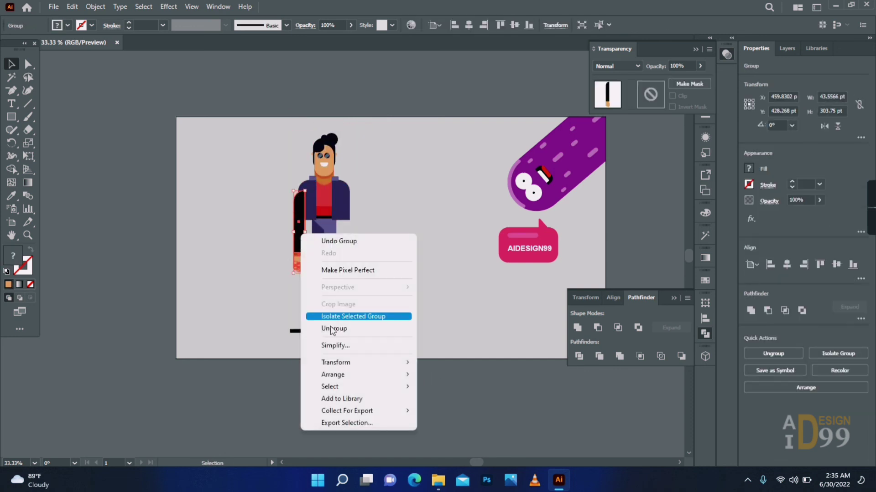
mouse_move(352, 362)
click(445, 404)
click(381, 310)
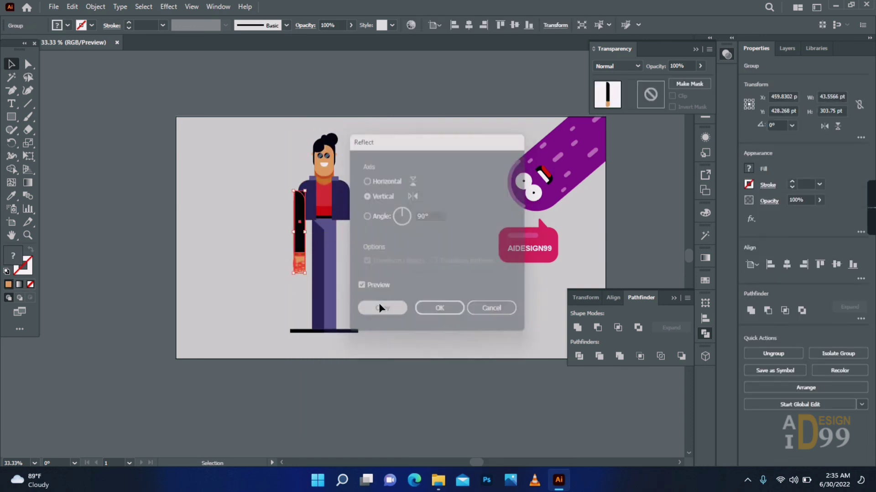
drag(299, 240, 349, 244)
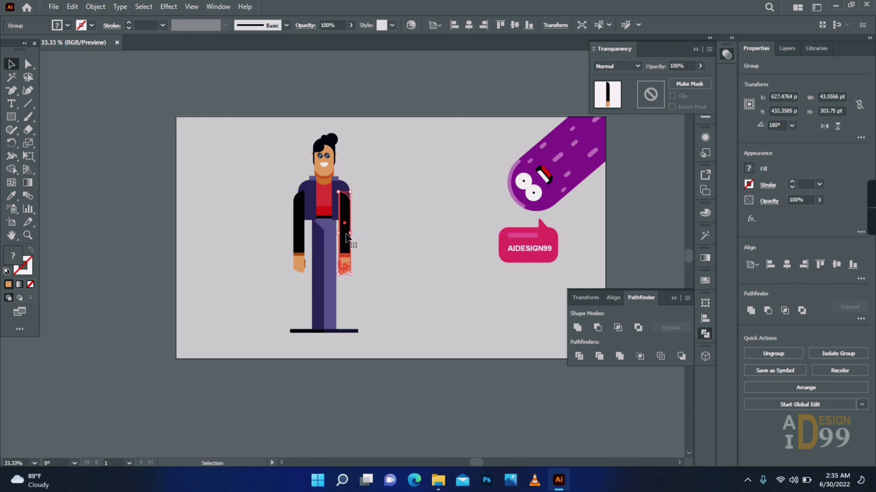
Send both arms behind the jacket and shift the copied arm outward, level with the original arm.
right_click(346, 236)
mouse_move(392, 377)
click(488, 411)
click(298, 230)
right_click(300, 230)
mouse_move(332, 368)
click(456, 406)
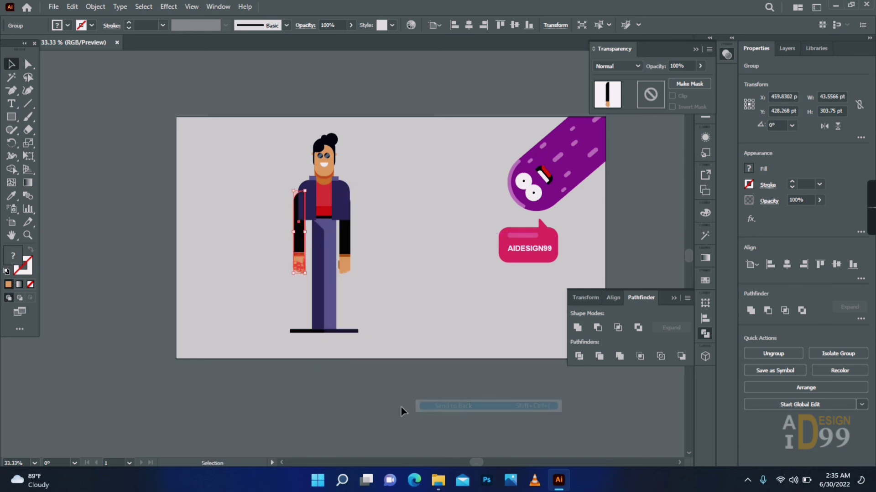
click(398, 406)
drag(346, 246, 352, 246)
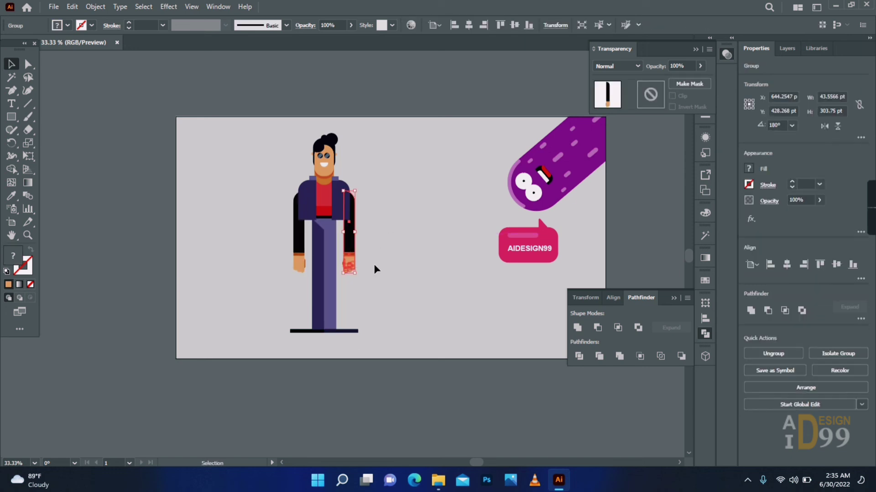
click(373, 272)
Draw a narrow vertical strip about 5 × 136 pt along the inner edge of the left jacket panel.
click(28, 235)
click(333, 228)
click(341, 235)
click(341, 237)
click(341, 237)
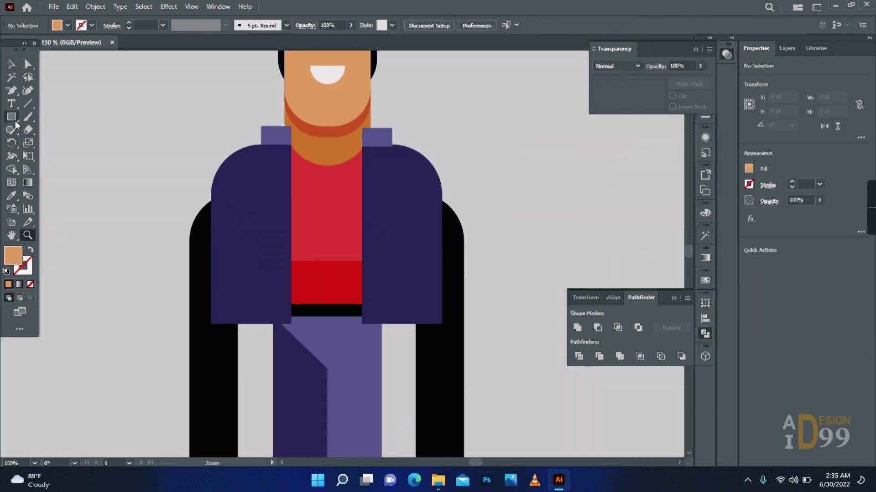
drag(278, 177, 285, 318)
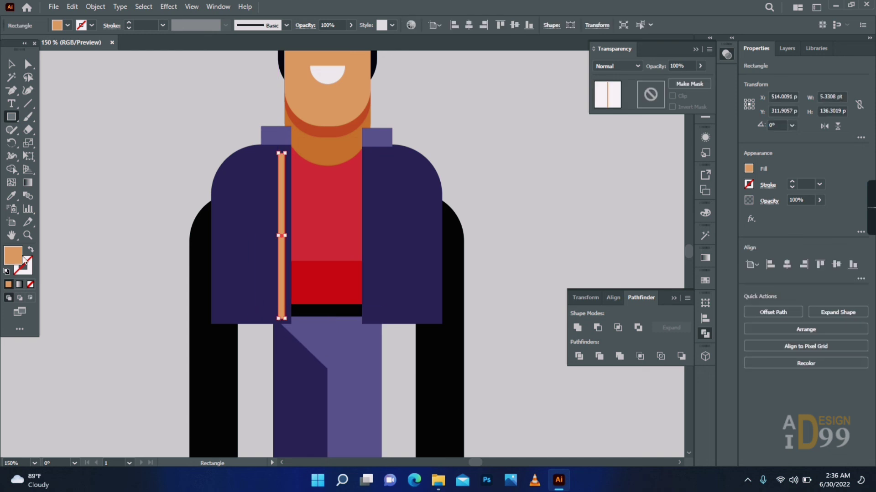
Fill the narrow jacket strip with light grey.
double_click(19, 256)
text(e6e6e6)
key(Return)
click(147, 119)
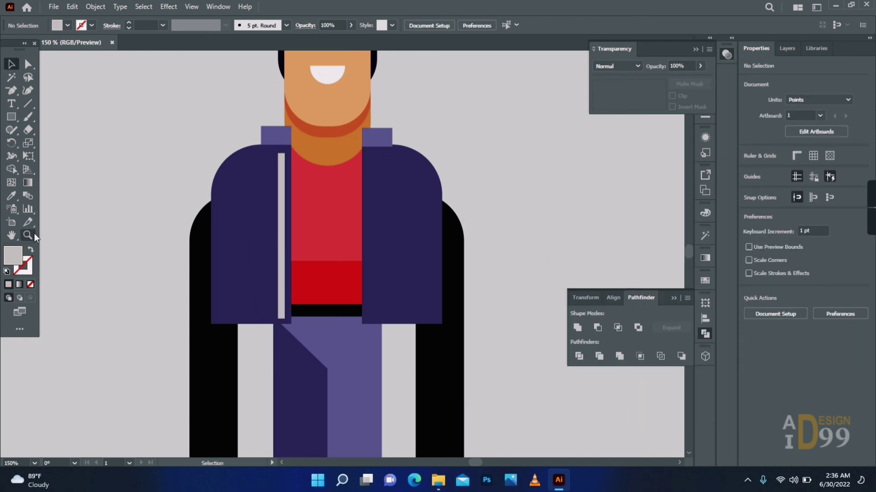
key(ctrl+minus)
key(ctrl+minus)
key(ctrl+minus)
key(ctrl+minus)
key(ctrl+minus)
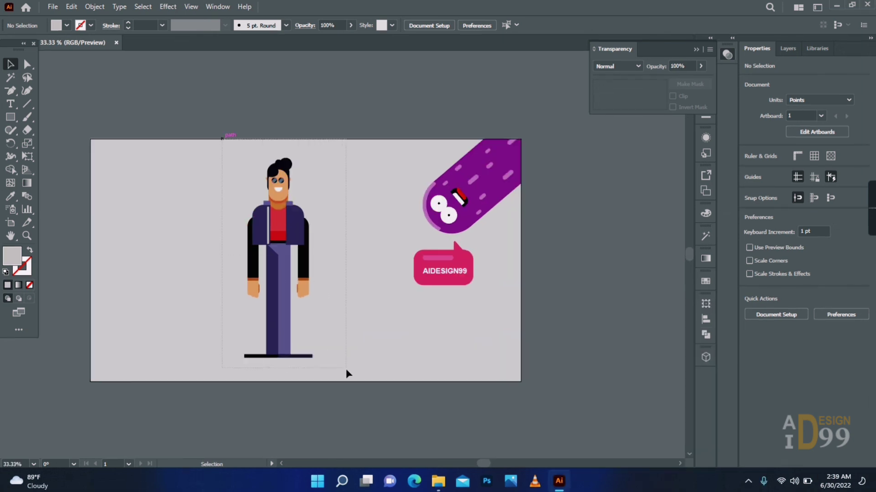
Select the entire standing man and apply the Inflate 3D effect to him.
drag(346, 371, 339, 363)
click(705, 357)
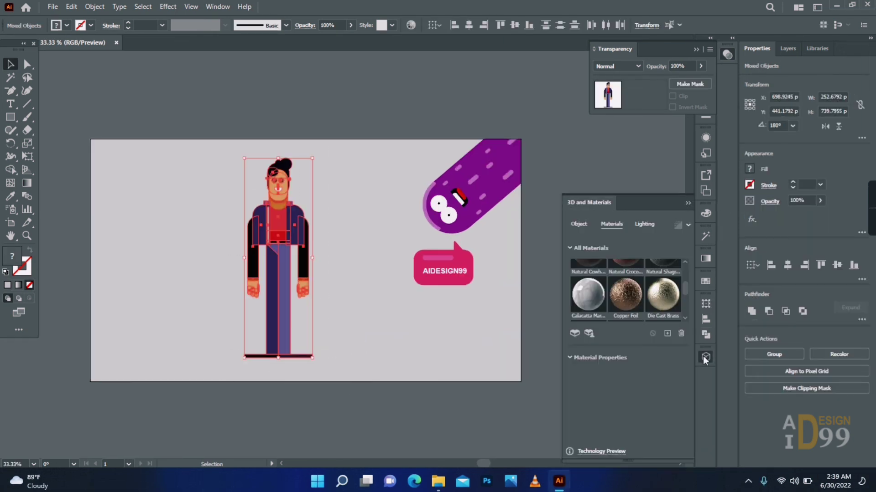
click(670, 266)
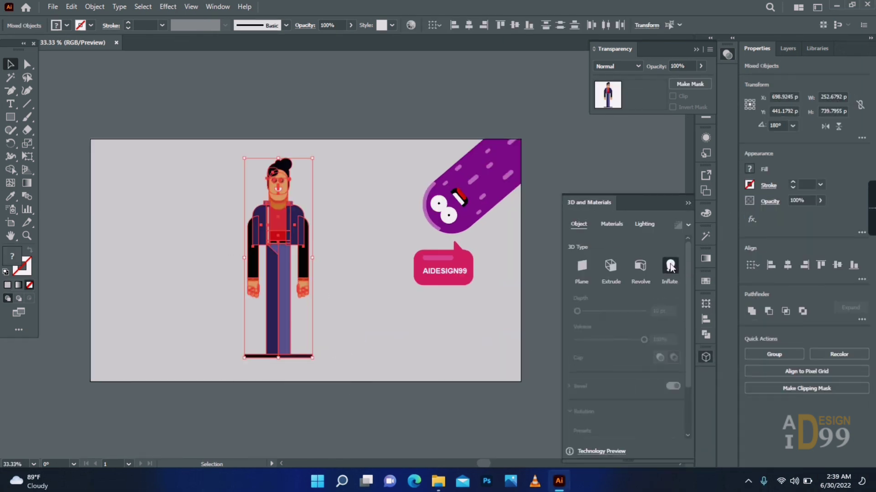
Give both trouser pieces and the dark purple jacket panels a metallic finish, using 0.25 for the lighter trouser piece.
click(610, 225)
click(360, 290)
click(284, 291)
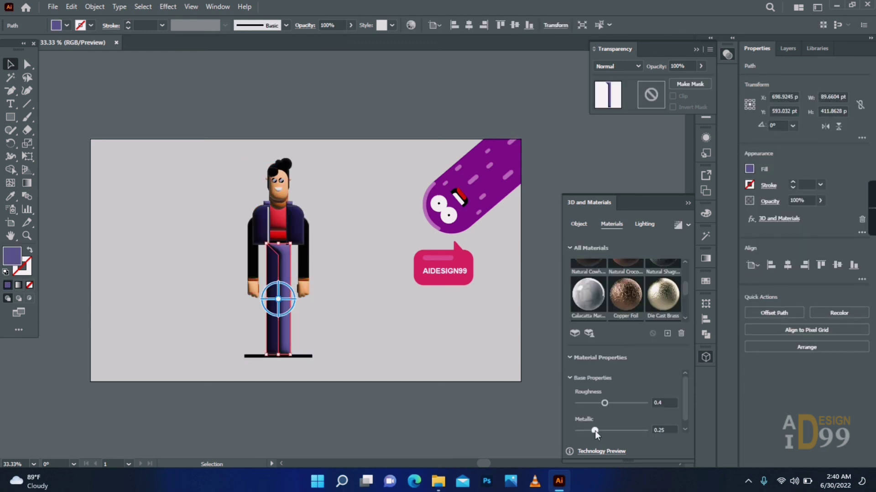
click(275, 273)
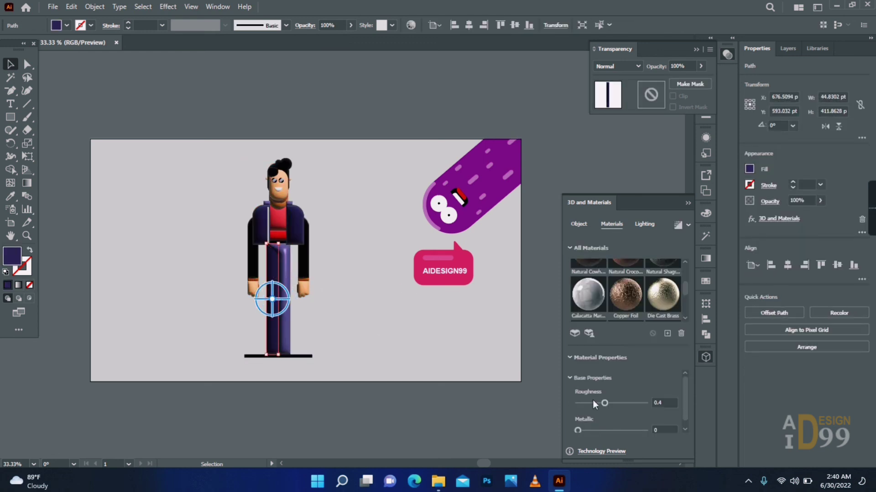
click(297, 237)
drag(297, 234, 265, 235)
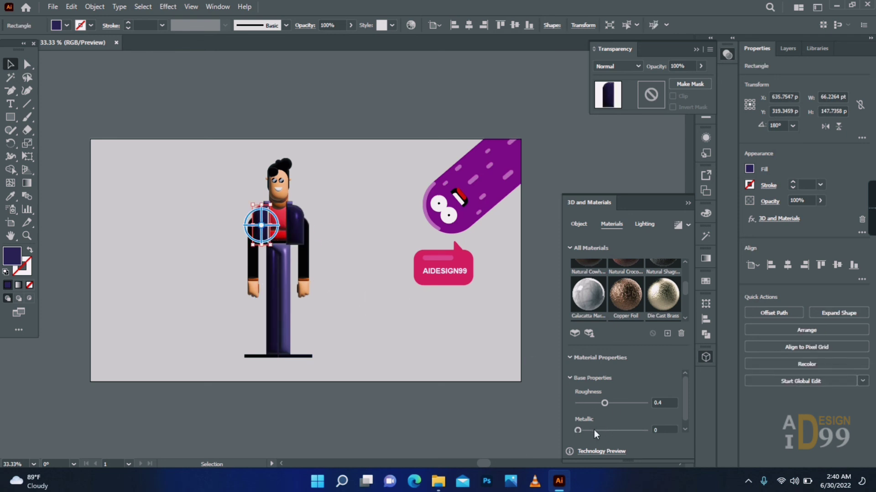
Raise the metallic property of the red shirt and set it to 0.2 on the shirt's lower red band.
click(278, 218)
click(595, 430)
click(279, 236)
click(591, 430)
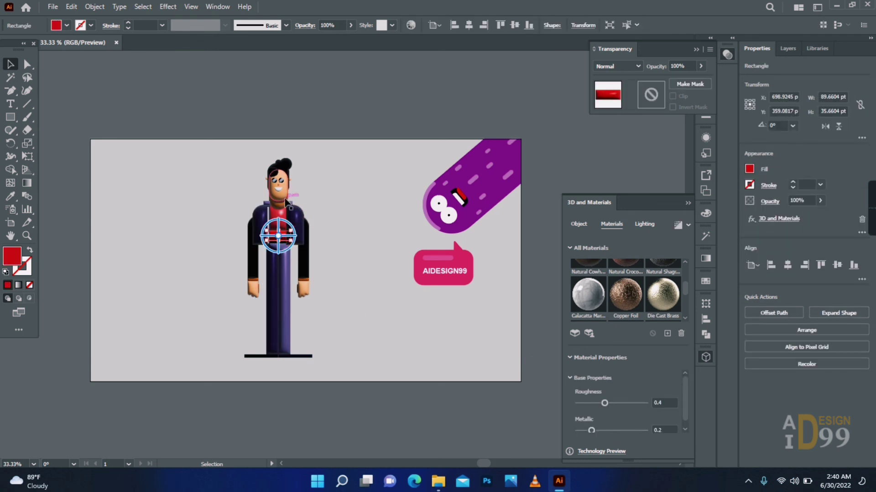
Increase the metallic material property of the man's face and both arms.
click(283, 192)
click(593, 431)
click(303, 247)
click(595, 430)
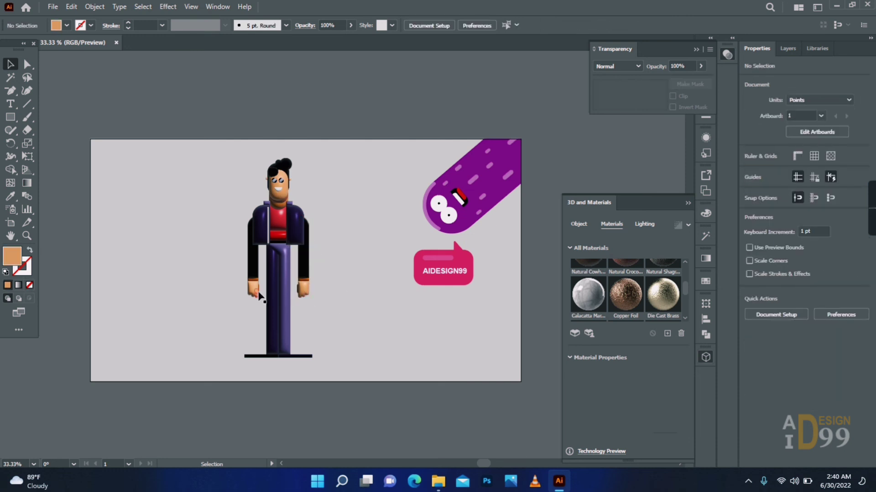
click(253, 269)
click(599, 430)
Apply the Inflate 3D effect to the whole spotted purple monster.
click(416, 149)
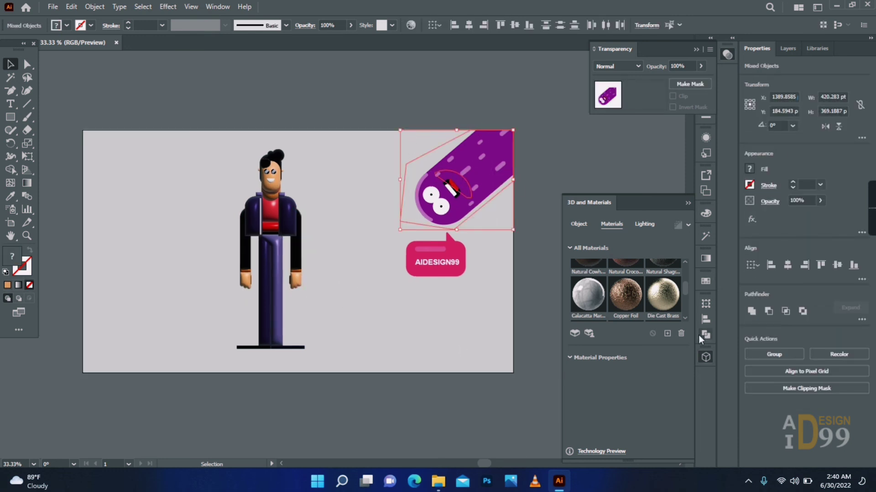
click(668, 266)
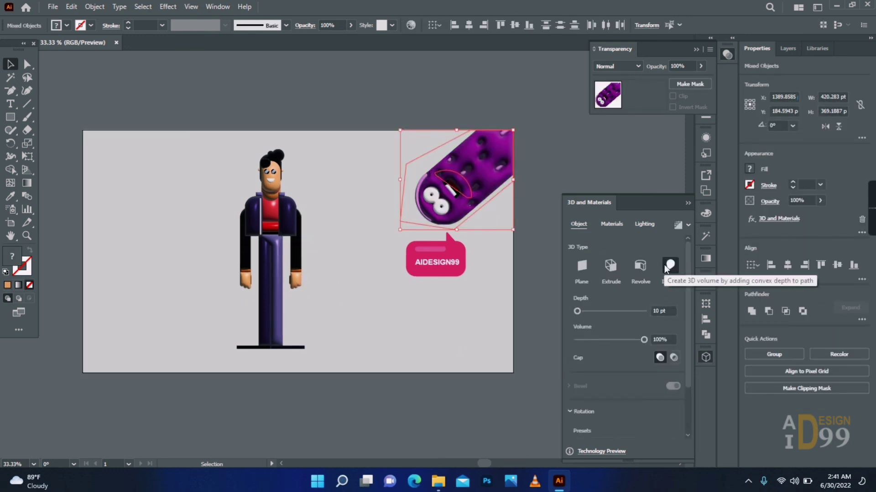
click(493, 276)
Apply the Inflate 3D effect to the pink speech bubble together with its AIDESIGN99 text.
click(441, 261)
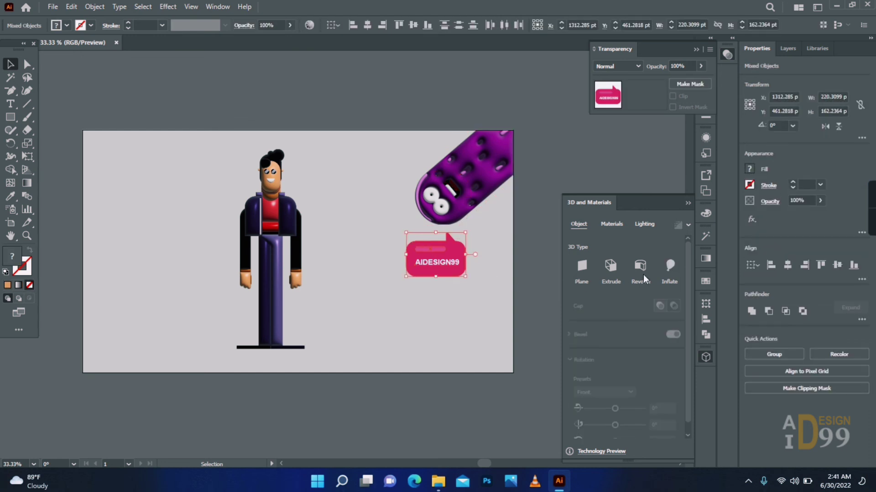
click(669, 269)
click(506, 293)
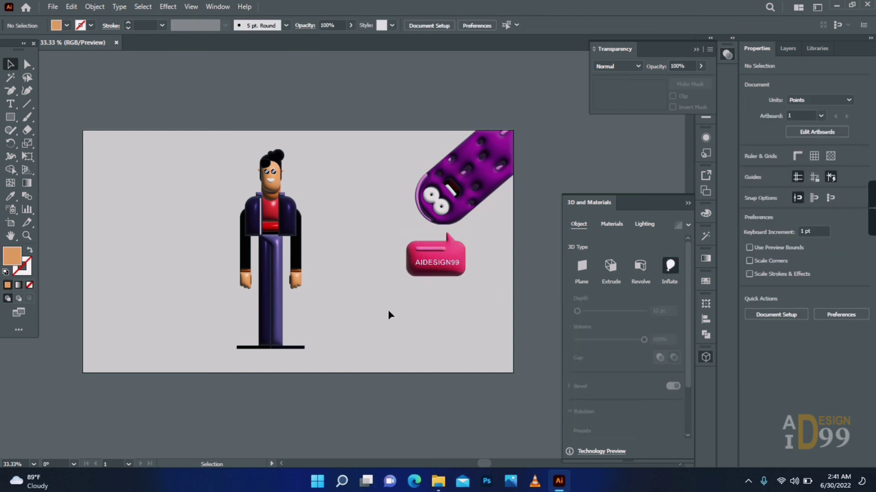
drag(373, 311, 378, 314)
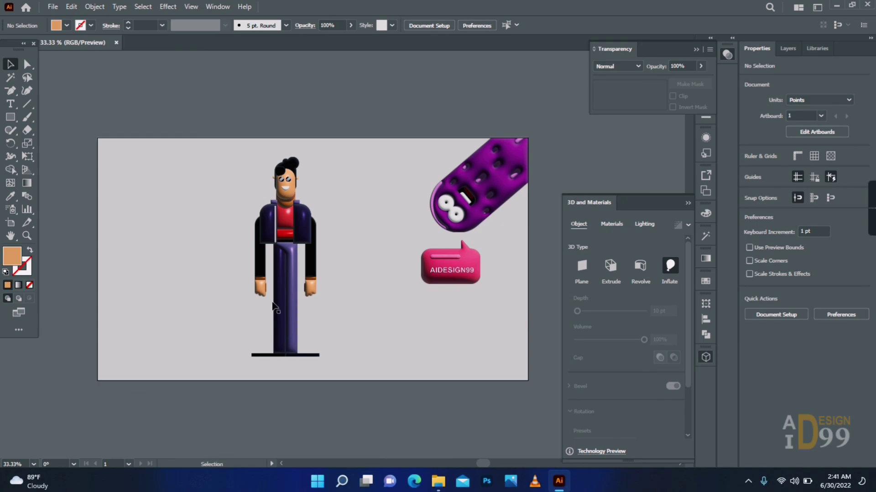